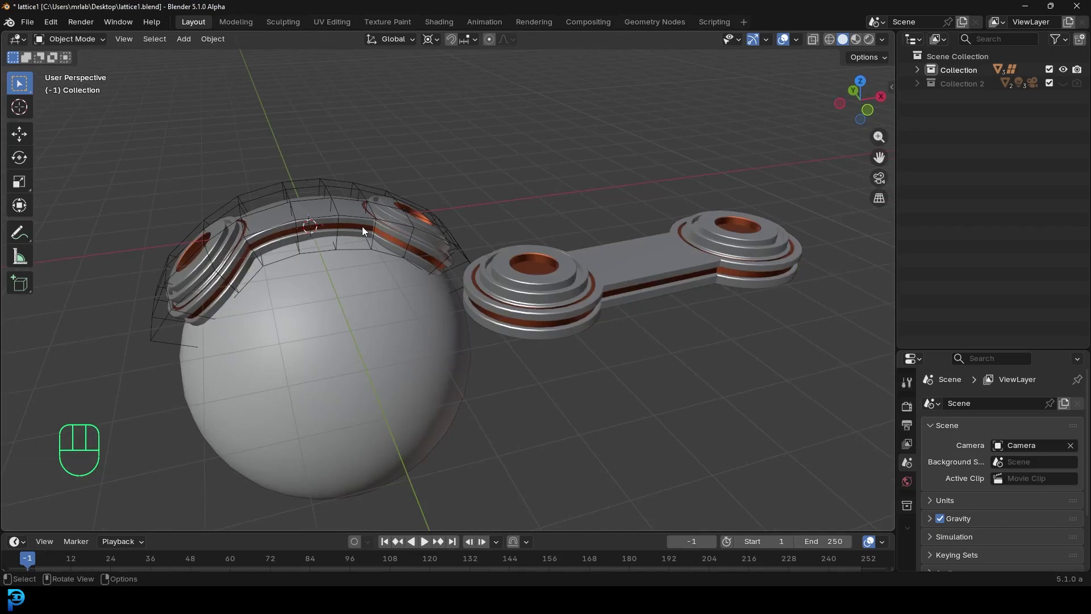
Examine the bent part on the sphere with its lattice cage and the flat version beside it from several angles.
middle_drag(530, 268, 421, 271)
click(377, 264)
middle_drag(275, 284, 539, 342)
scroll(562, 224, up, 3)
middle_drag(561, 224, 540, 182)
scroll(608, 182, up, 3)
scroll(605, 197, down, 5)
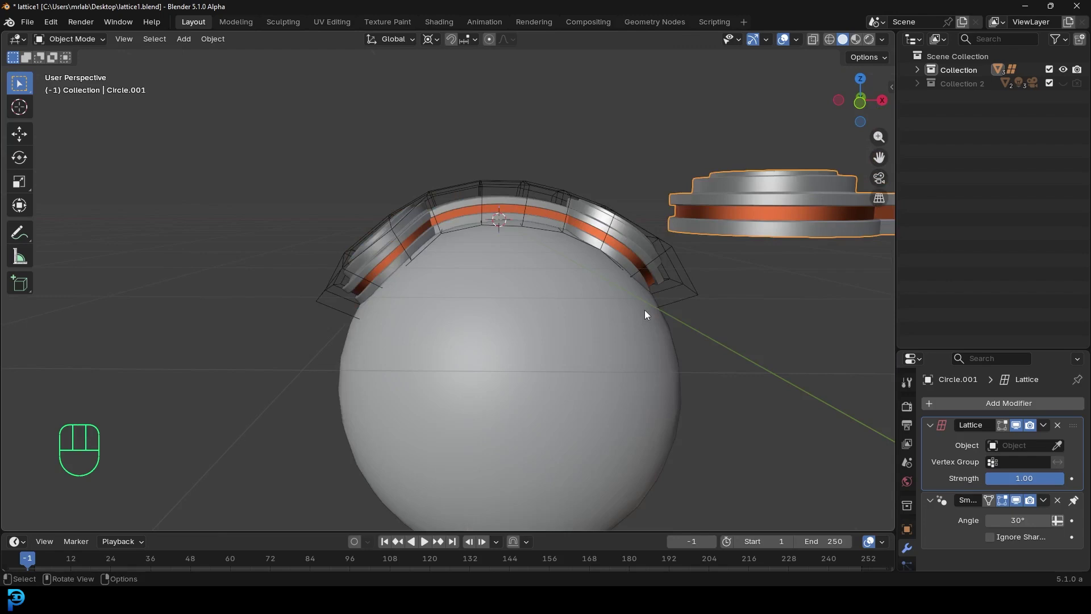
scroll(645, 311, down, 3)
middle_drag(561, 247, 577, 265)
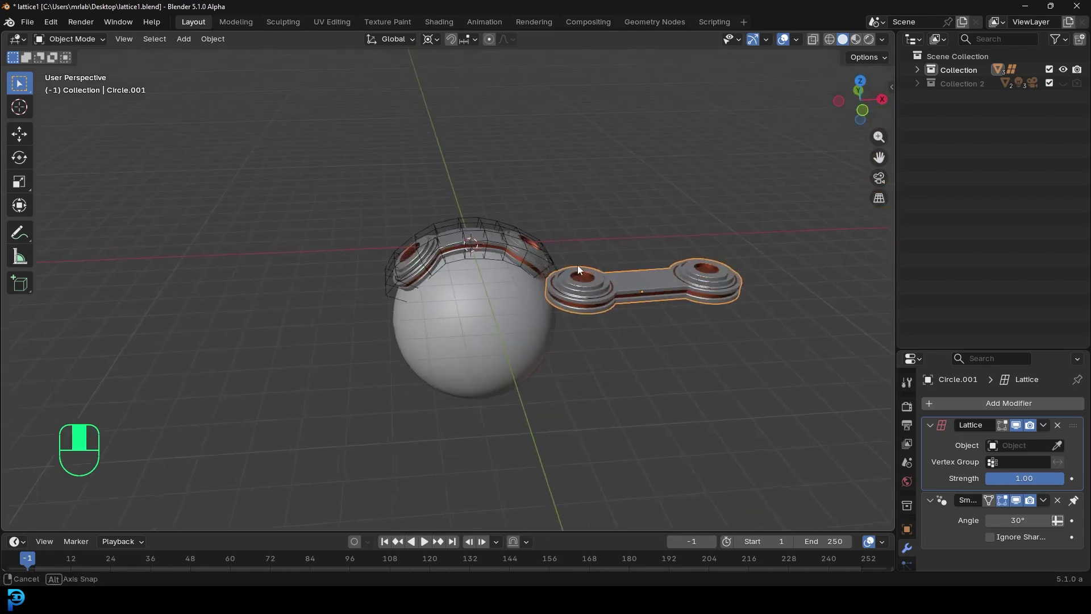
scroll(541, 238, up, 6)
scroll(541, 233, down, 3)
shift+middle_drag(526, 149, 530, 206)
scroll(609, 214, up, 3)
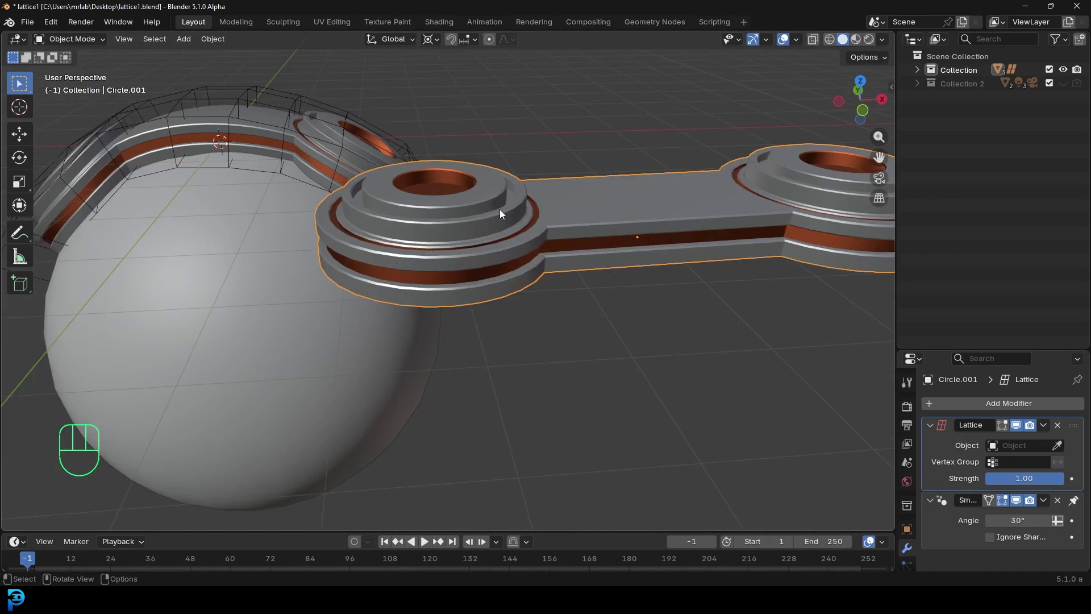
scroll(499, 209, down, 3)
middle_drag(335, 235, 386, 251)
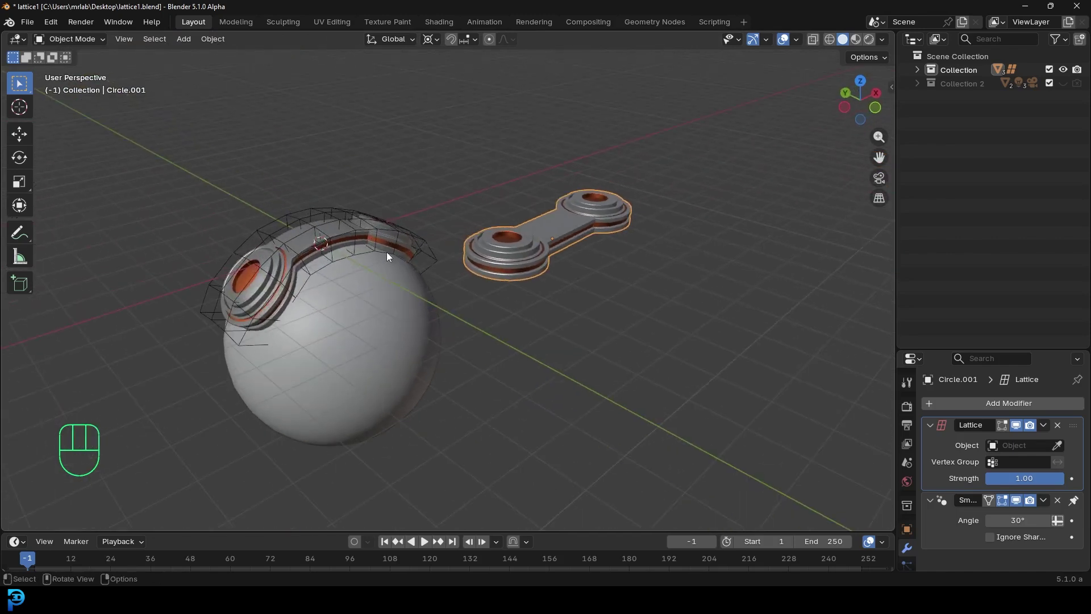
scroll(391, 251, down, 3)
scroll(441, 264, up, 3)
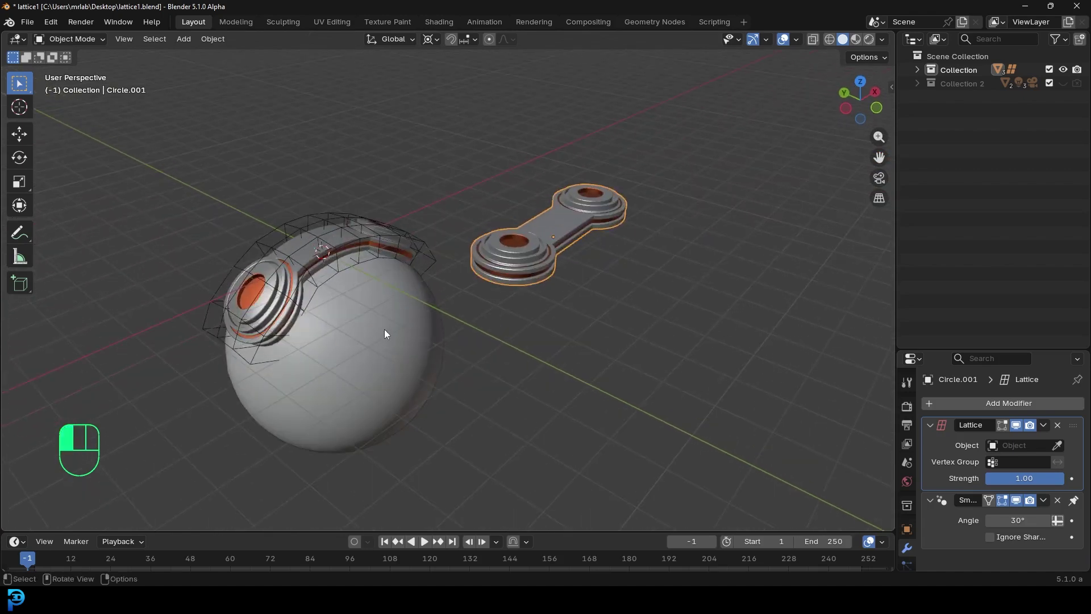
Duplicate the sphere and place the copy in front of the original along the global Y axis.
click(384, 329)
middle_drag(384, 329, 434, 338)
key(shift+d)
key(y)
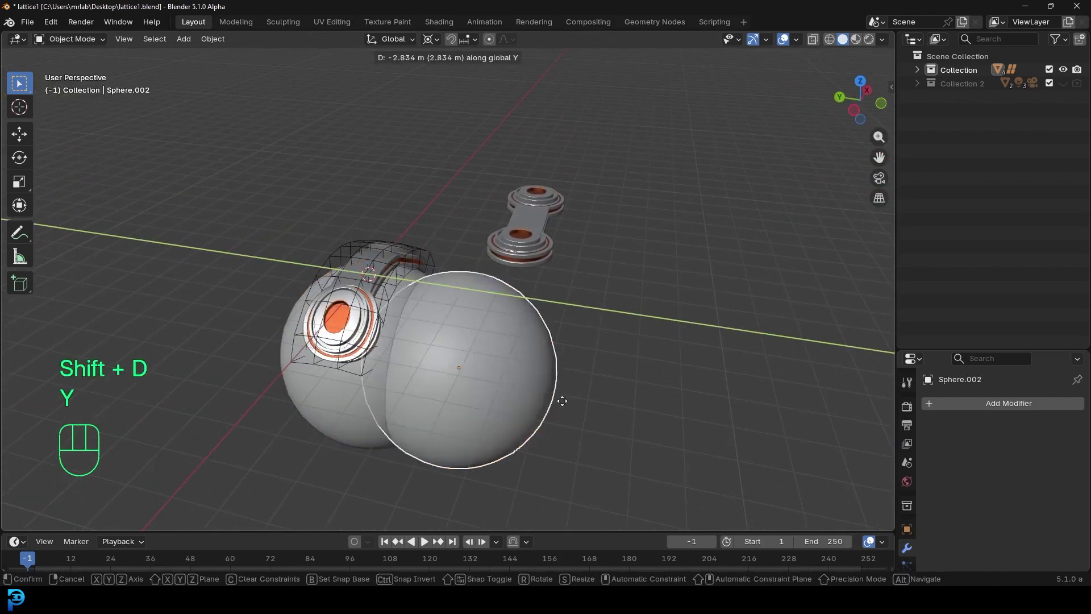
click(648, 401)
Hide the original sphere, the bent part on it and its lattice.
shift+middle_drag(628, 265, 556, 251)
scroll(556, 250, up, 3)
click(486, 179)
scroll(487, 187, down, 6)
middle_drag(490, 273, 257, 169)
scroll(257, 169, up, 2)
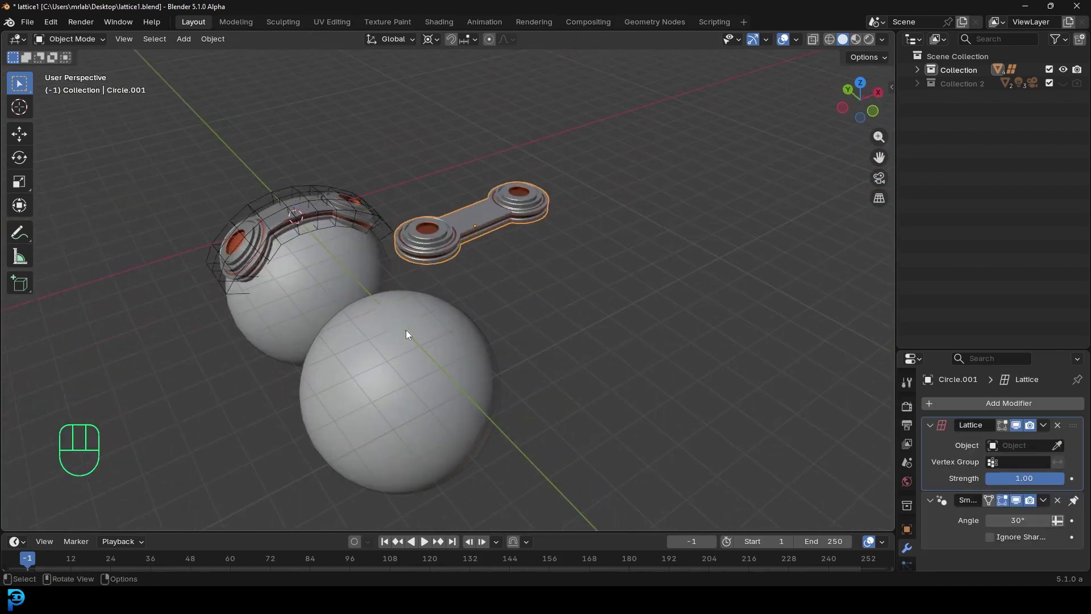
drag(215, 125, 315, 247)
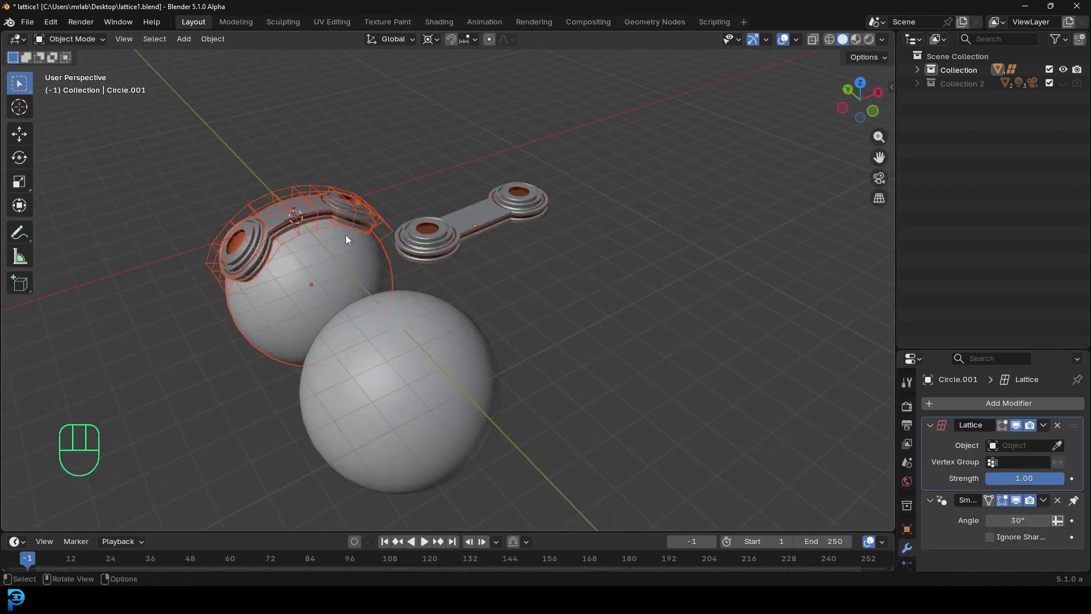
key(h)
Add a lattice fitted to the flat double-disc part using Lattice Deform Selected.
click(476, 224)
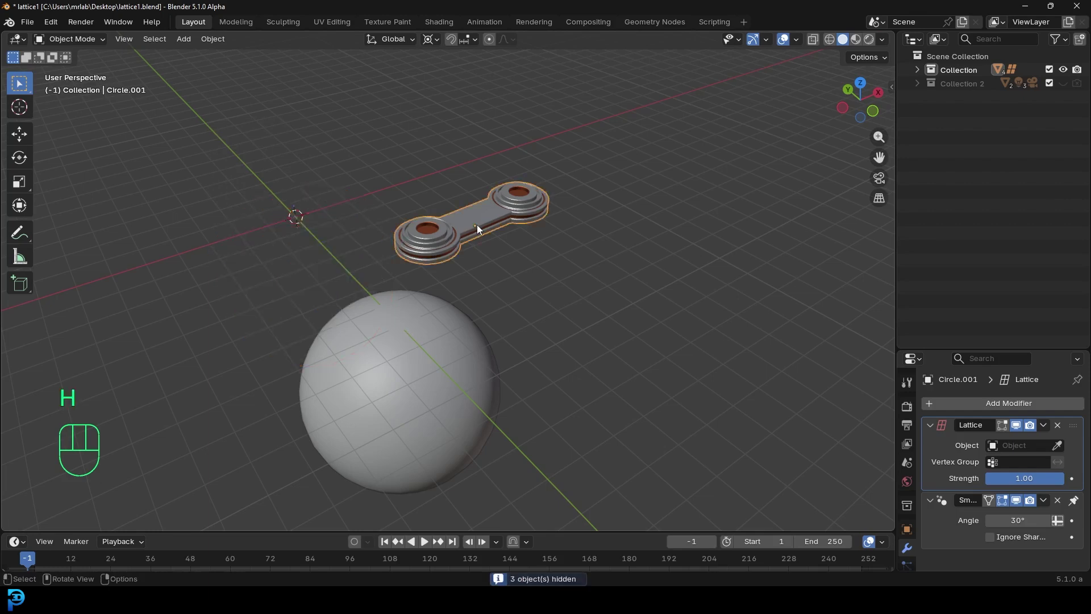
key(KP_1)
key(KP_4)
scroll(363, 249, up, 1)
middle_drag(392, 213, 477, 261)
scroll(435, 196, up, 2)
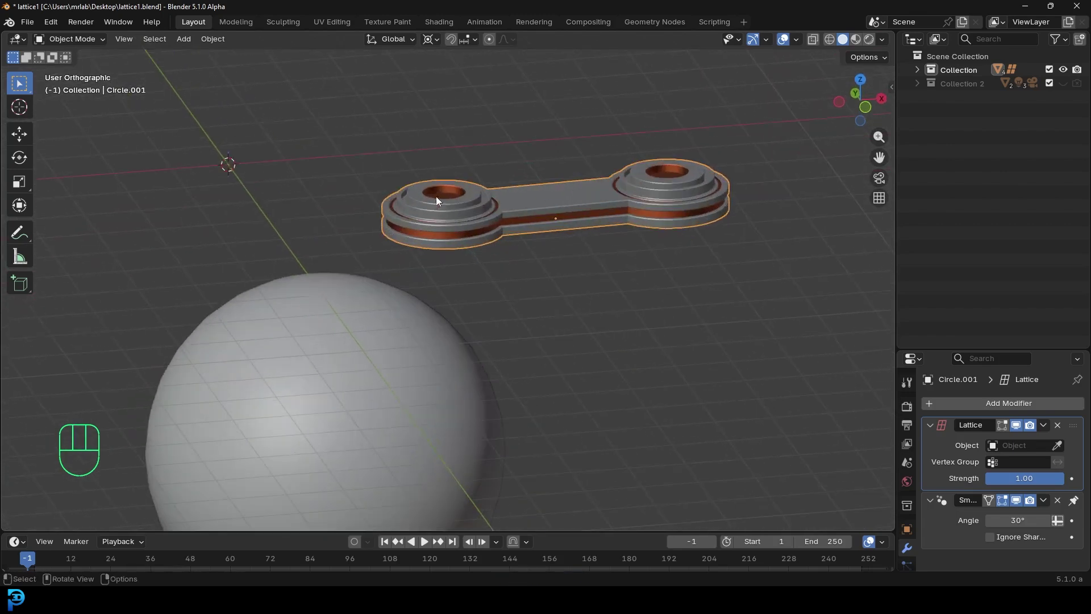
shift+middle_drag(504, 200, 490, 219)
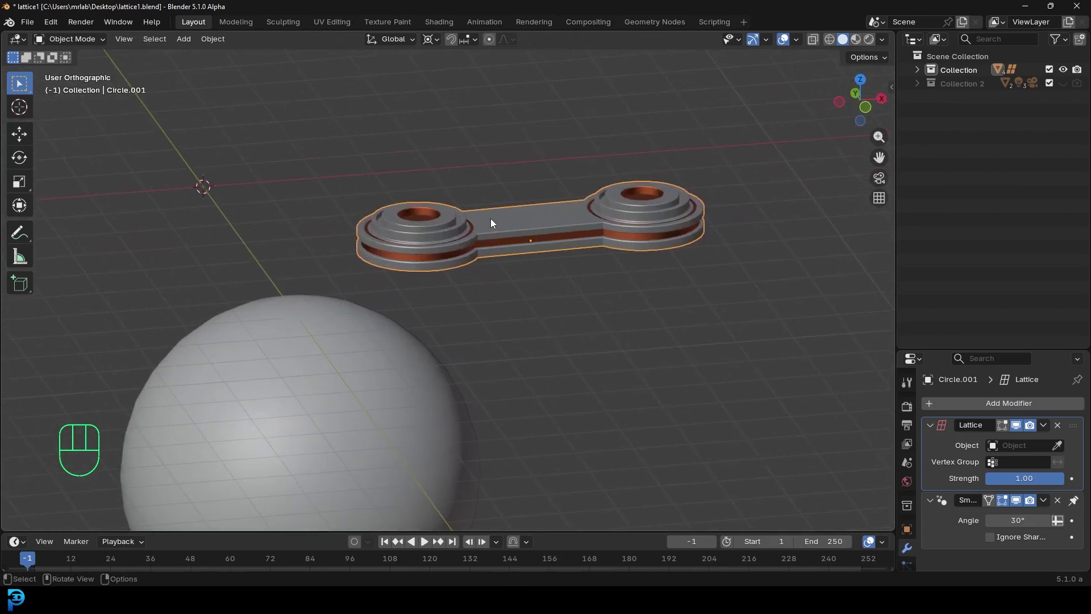
key(F3)
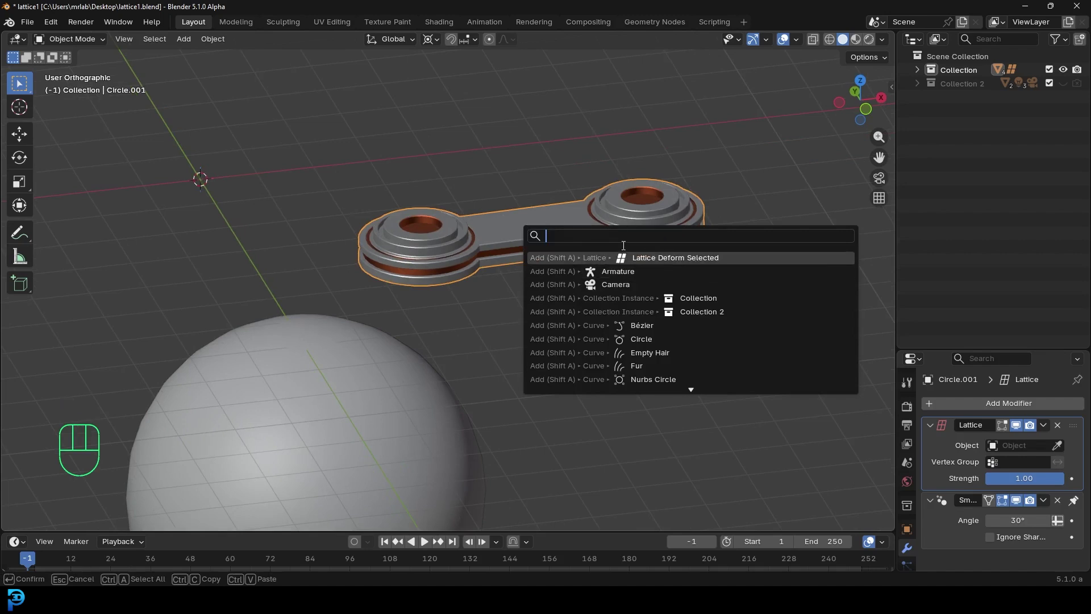
text(lattive)
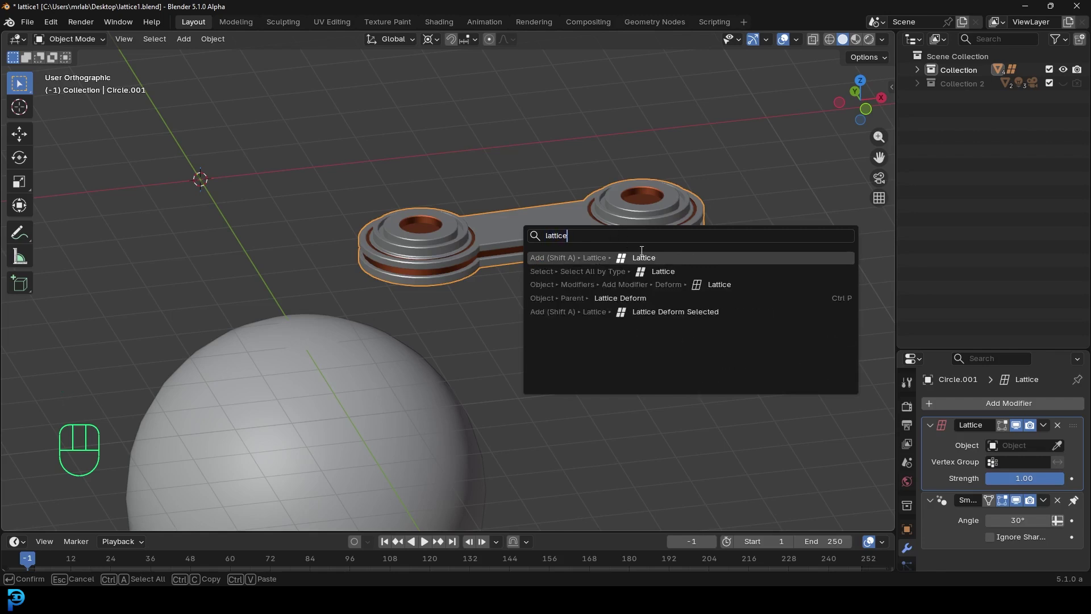
click(689, 311)
Set the new lattice's resolution to 10 in U and 4 in V.
middle_drag(701, 312, 514, 119)
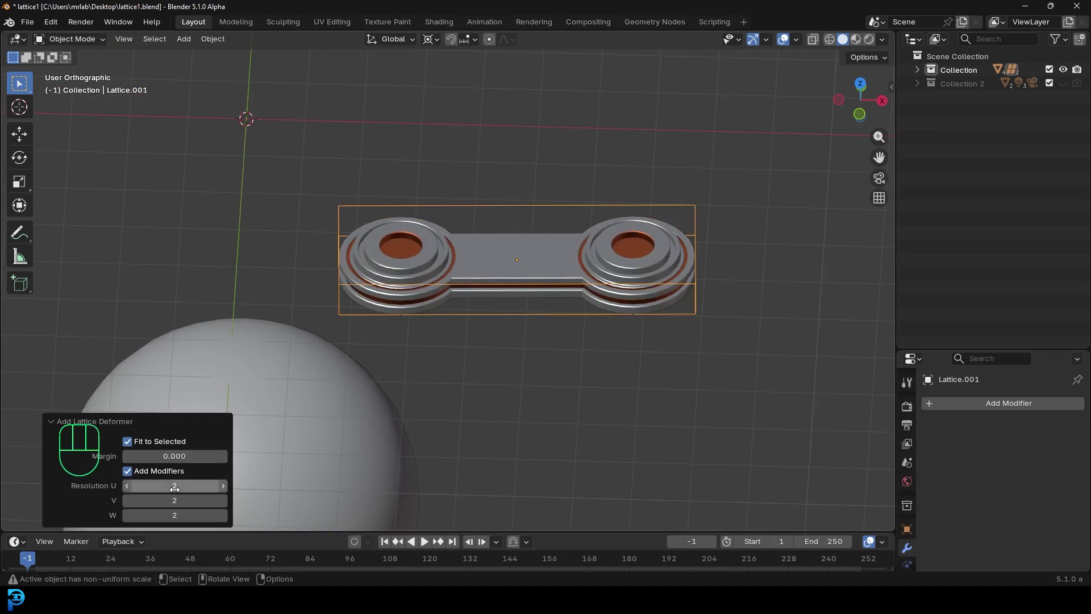
drag(174, 488, 214, 487)
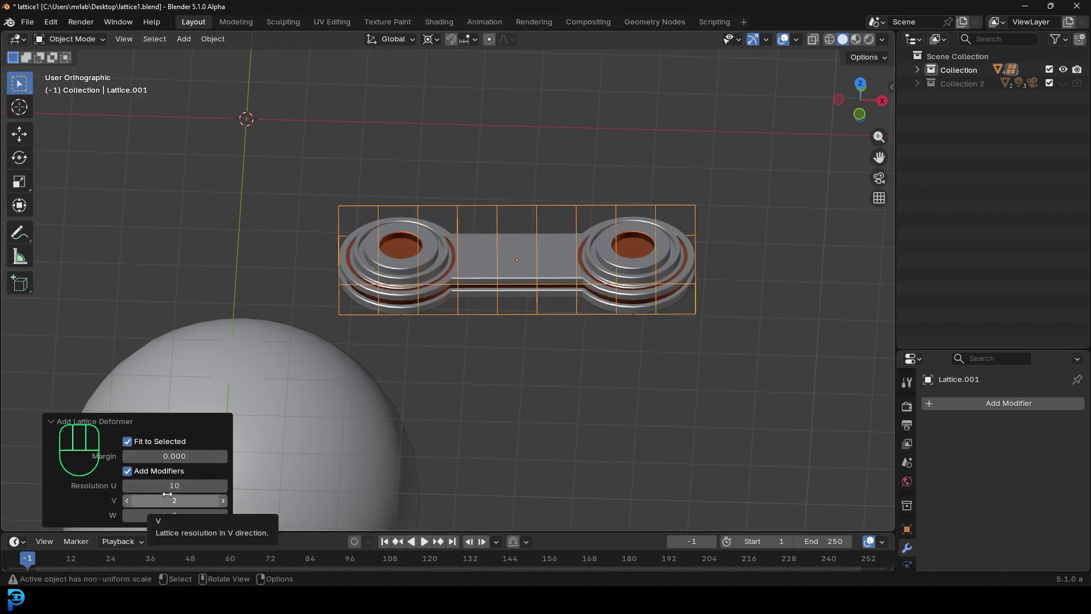
mouse_move(166, 498)
mouse_down()
mouse_move(177, 498)
mouse_move(175, 515)
mouse_up()
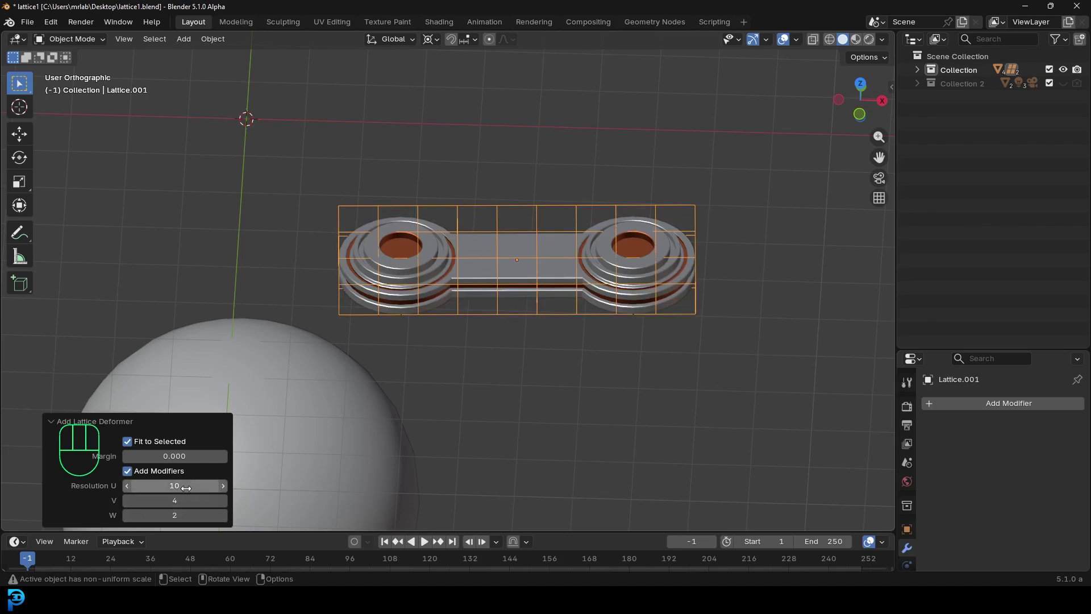
middle_drag(405, 356, 525, 196)
scroll(525, 195, up, 2)
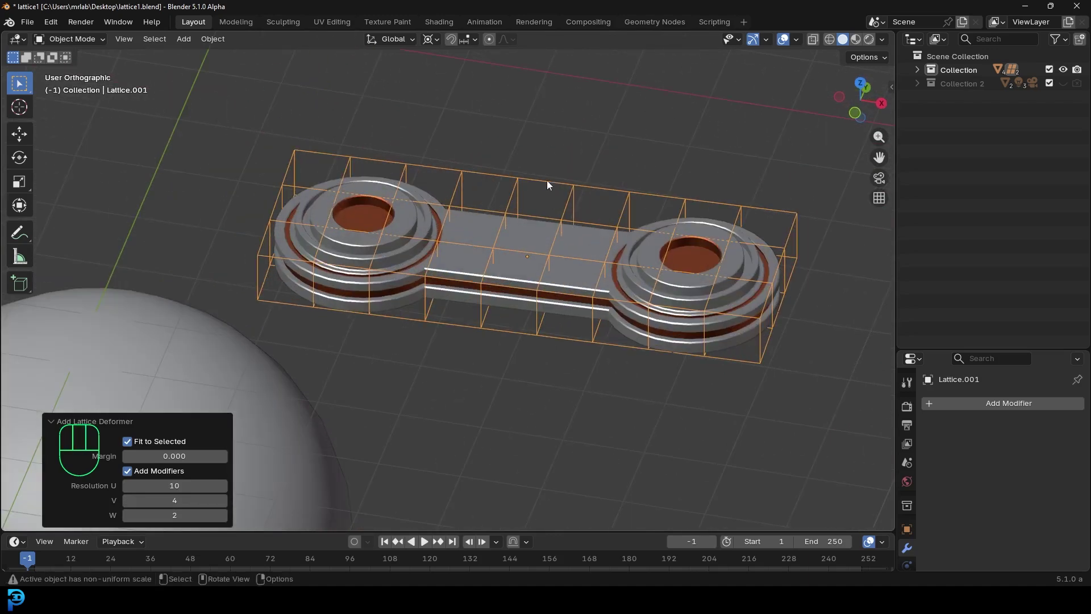
Put the lattice in Edit Mode with Median Point as the pivot and proportional editing enabled.
click(524, 179)
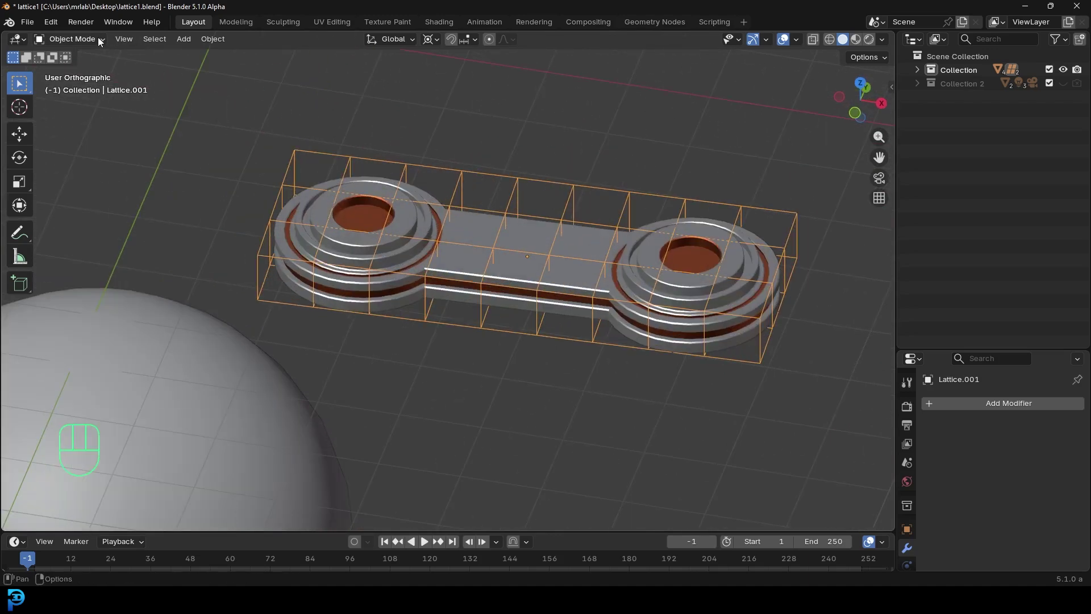
click(68, 39)
click(88, 64)
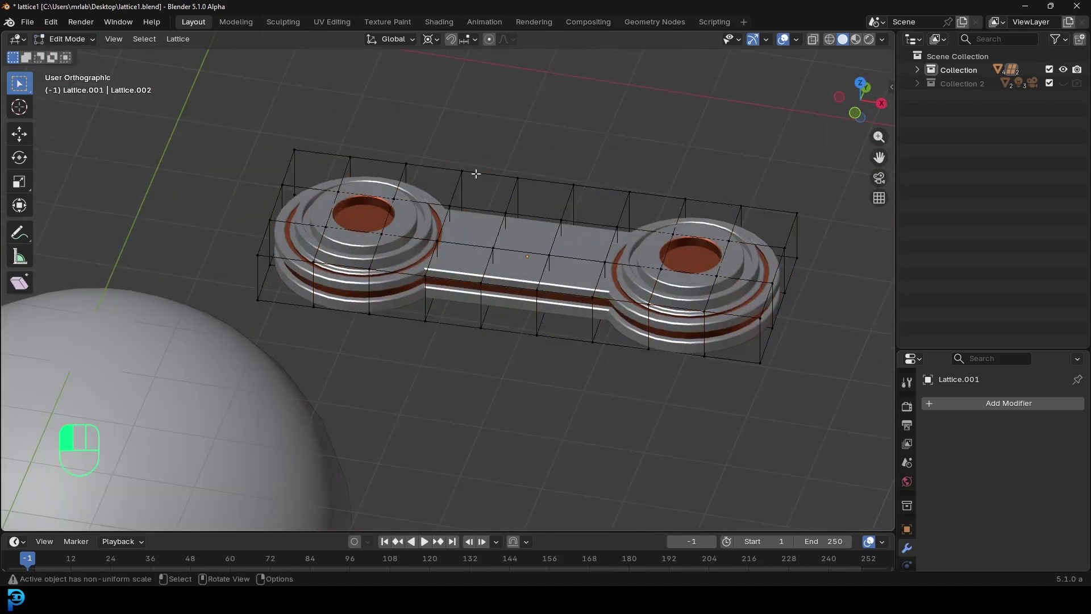
click(431, 39)
click(446, 117)
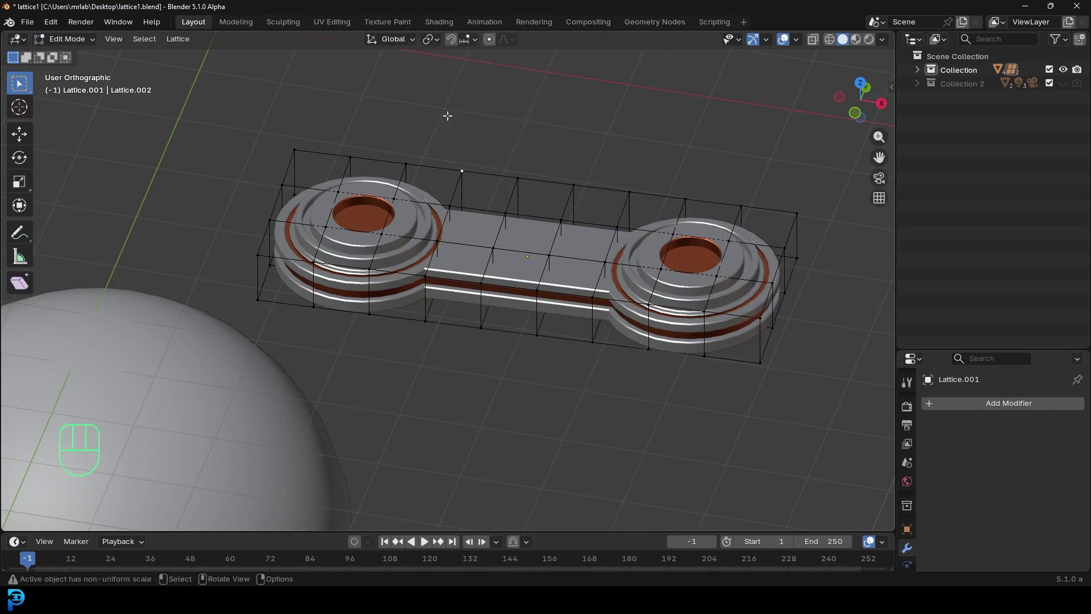
click(488, 40)
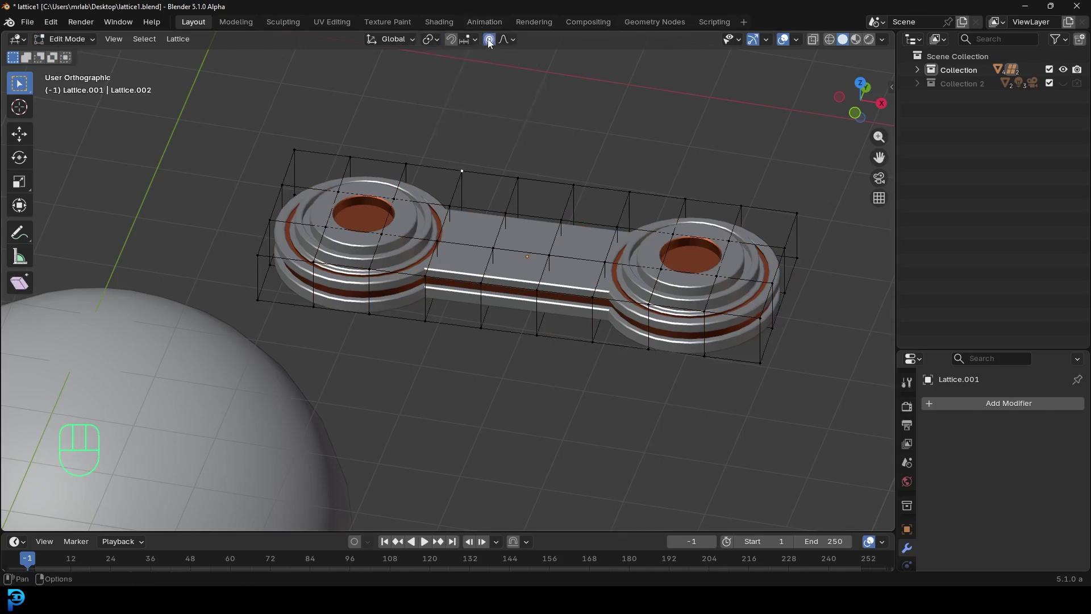
Try pulling one upper lattice point upward with smooth proportional editing at a size of about 2.36, and undo the move.
scroll(500, 232, down, 1)
scroll(501, 232, down, 1)
key(g)
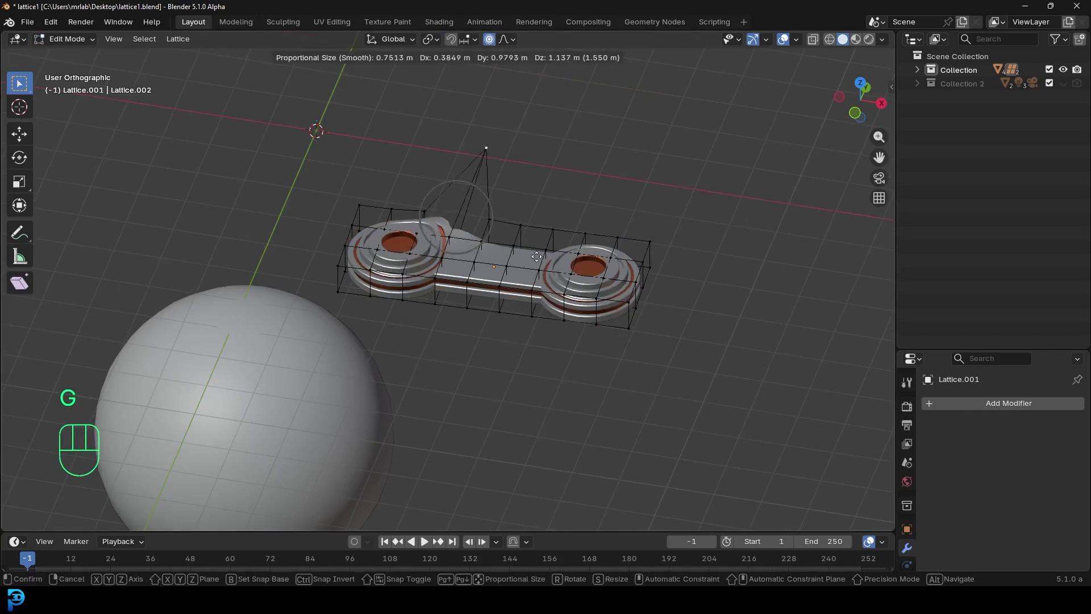
click(501, 245)
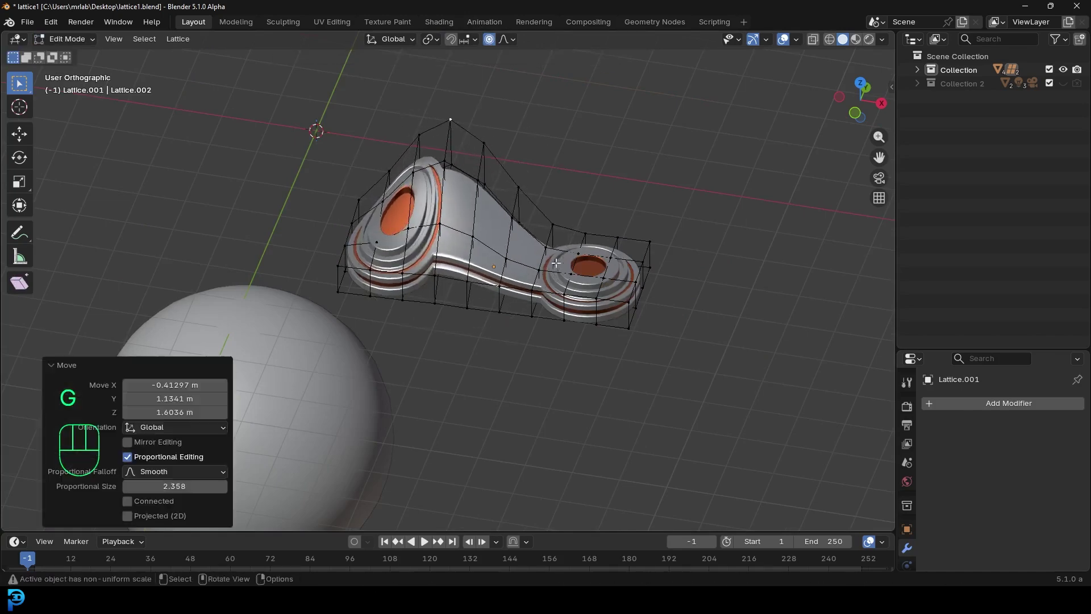
middle_drag(501, 244, 537, 221)
key(ctrl+z)
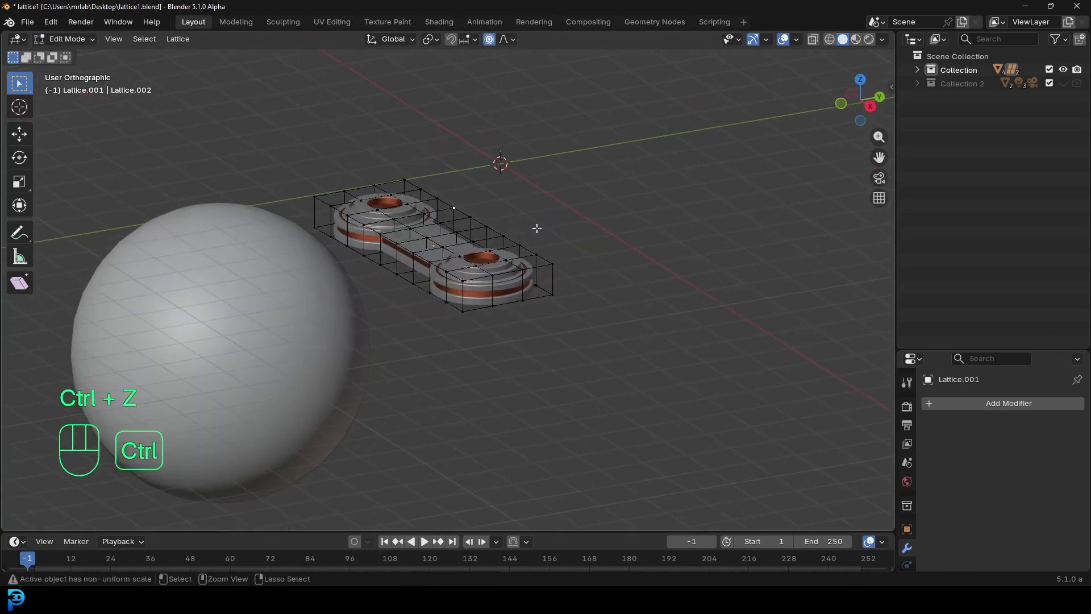
In Object Mode and front view, move the flat part and its lattice together about 4.5 m along negative X onto the sphere's top.
middle_drag(451, 203, 520, 272)
key(KP_1)
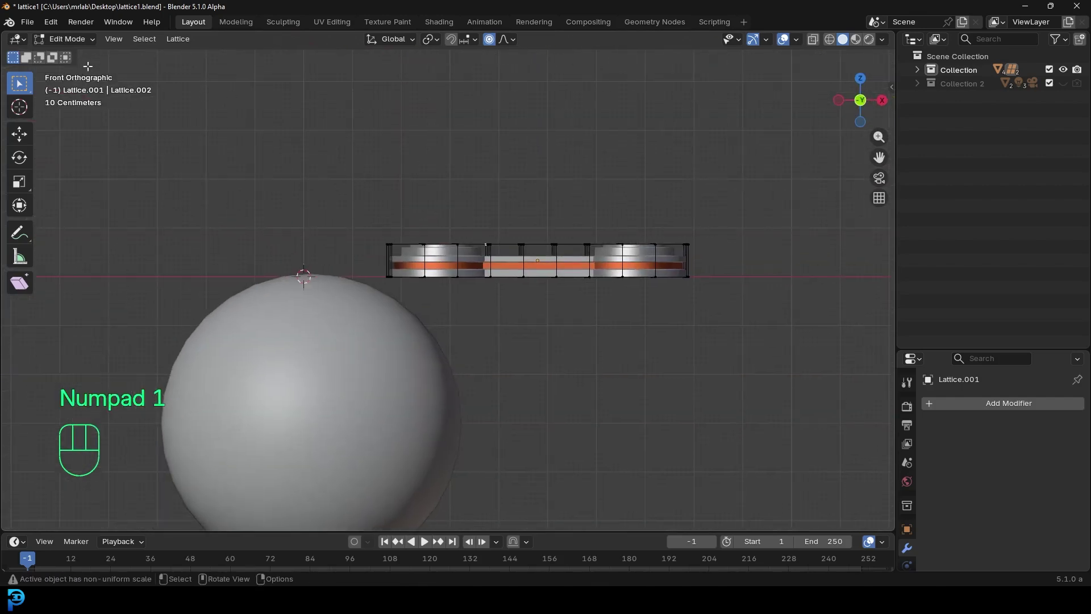
click(76, 40)
click(84, 57)
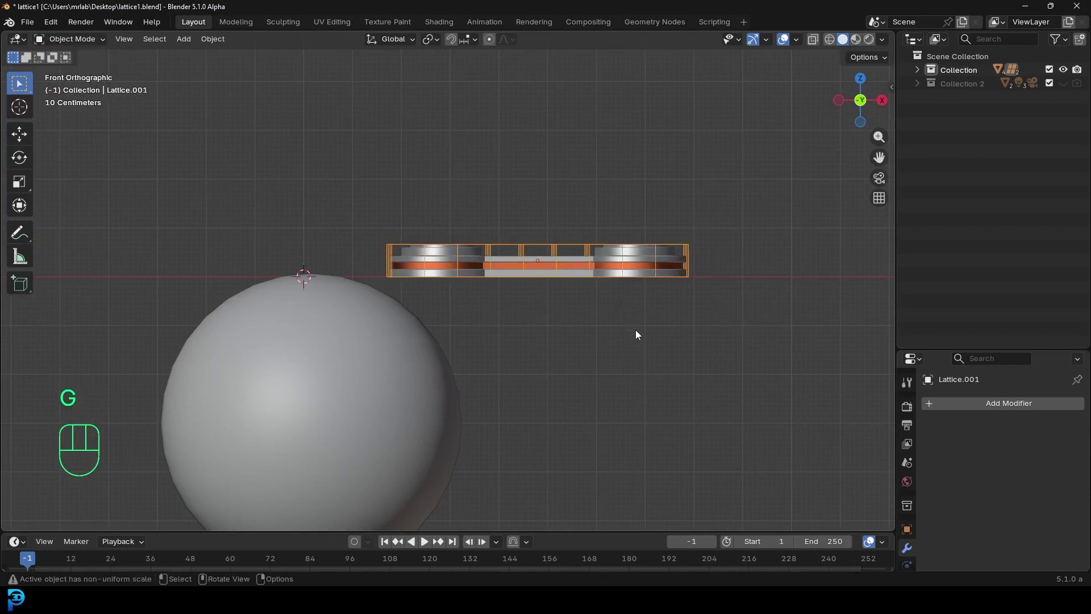
drag(647, 337, 497, 187)
scroll(540, 250, up, 1)
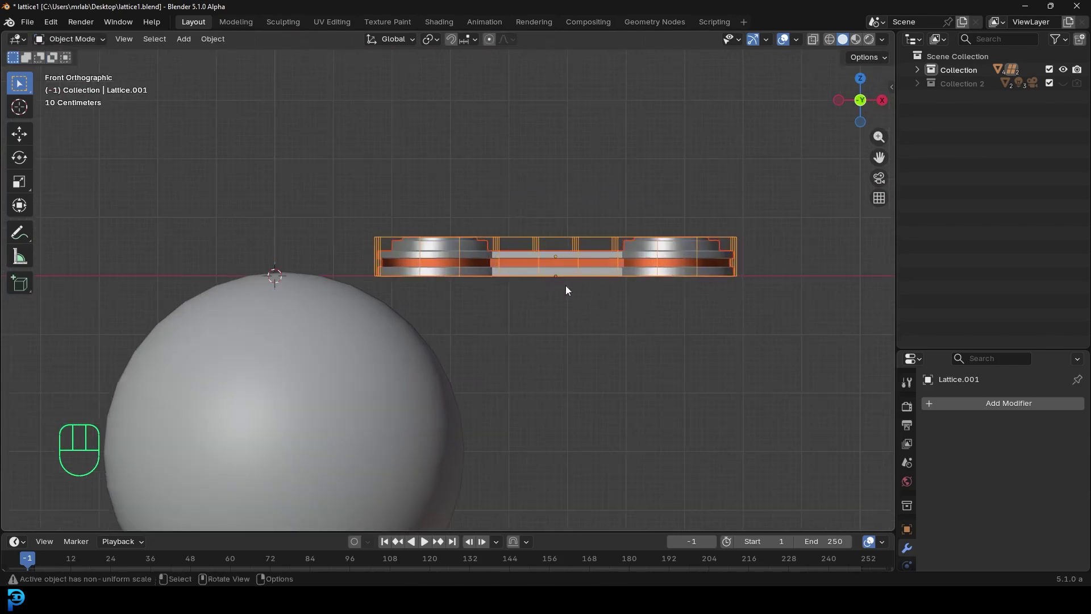
scroll(566, 291, down, 2)
key(g)
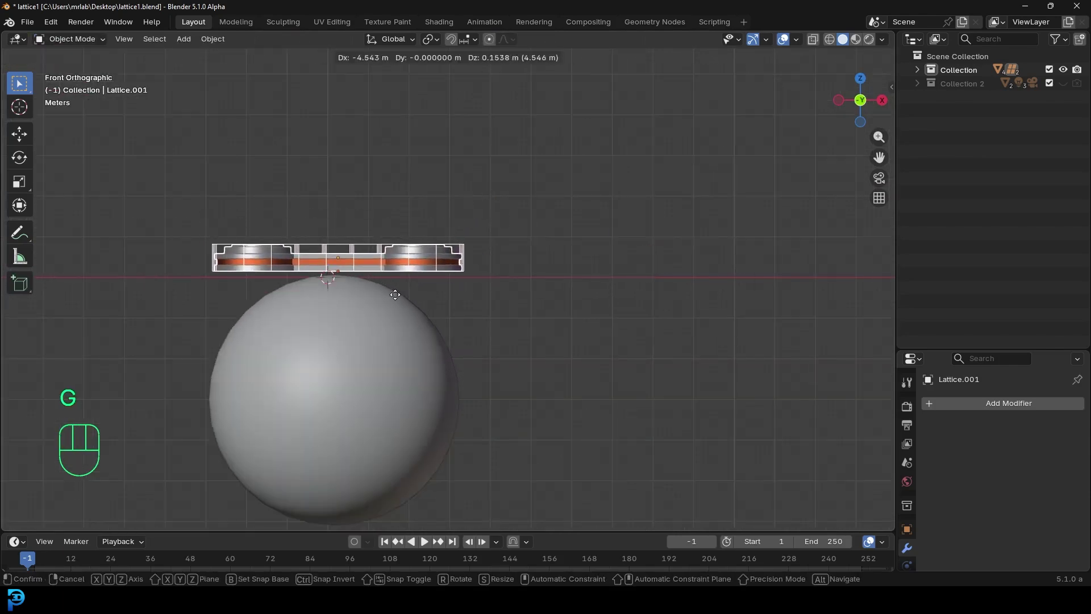
click(395, 298)
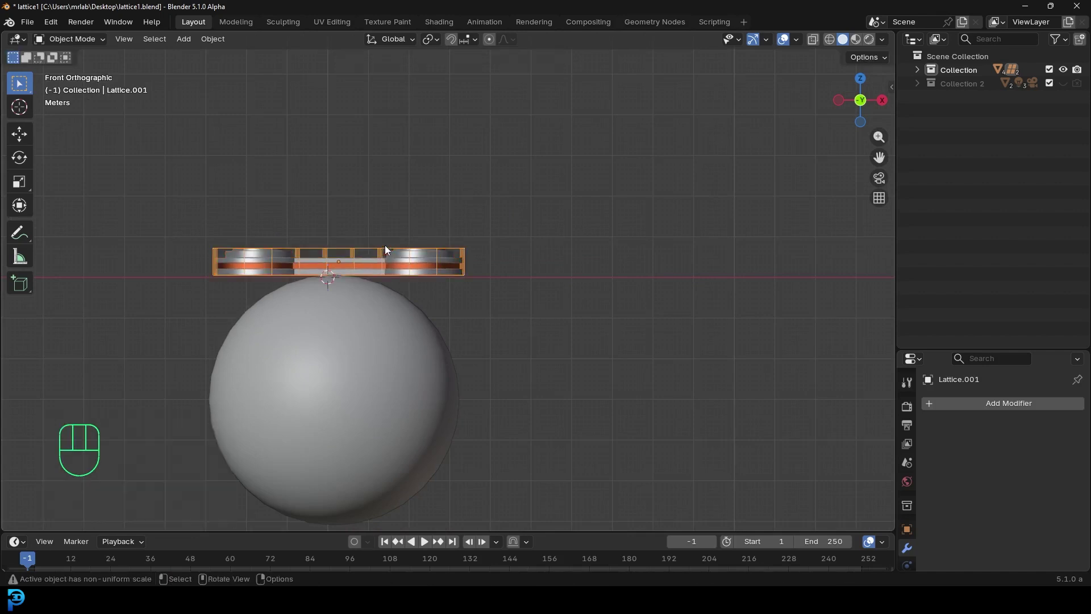
In the lattice's Edit Mode, set the transform pivot to 3D Cursor and place the cursor on the bar near the right-hand disc.
click(50, 39)
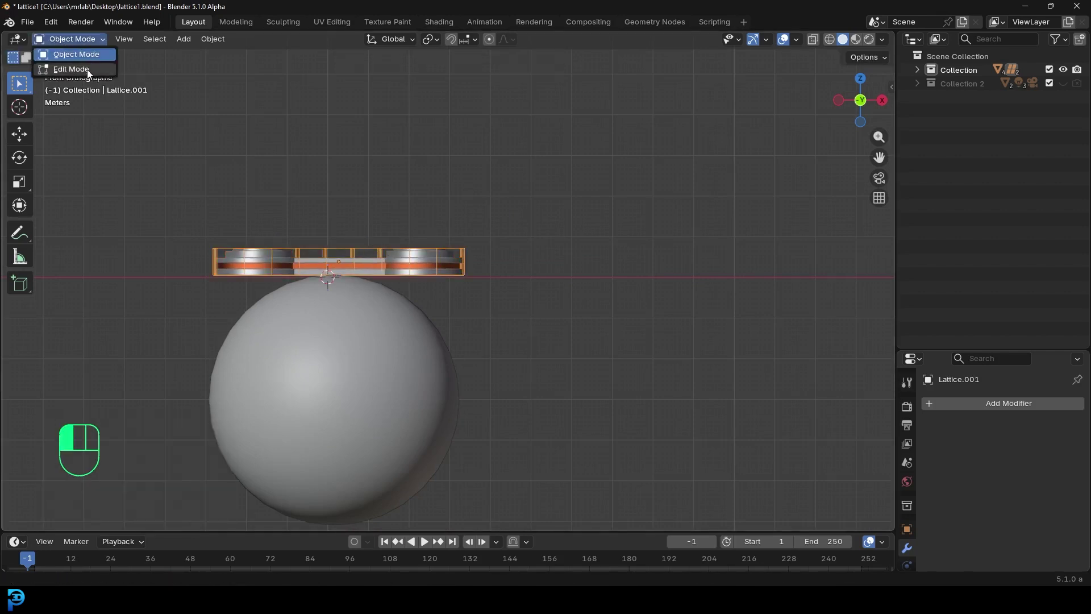
click(94, 71)
scroll(534, 292, up, 2)
shift+middle_drag(458, 283, 515, 317)
scroll(514, 315, up, 3)
click(432, 38)
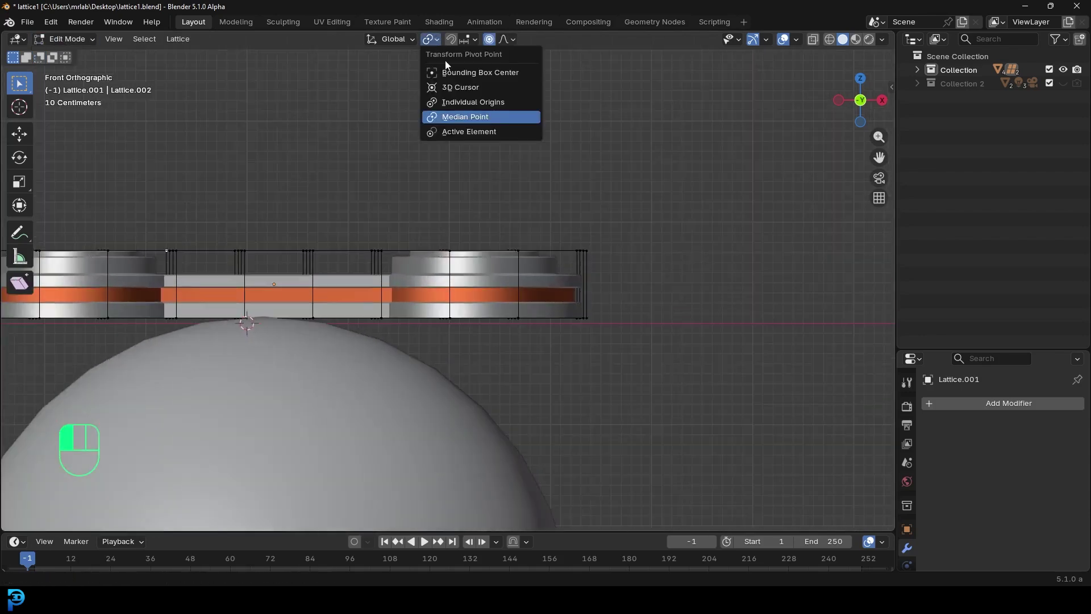
click(452, 88)
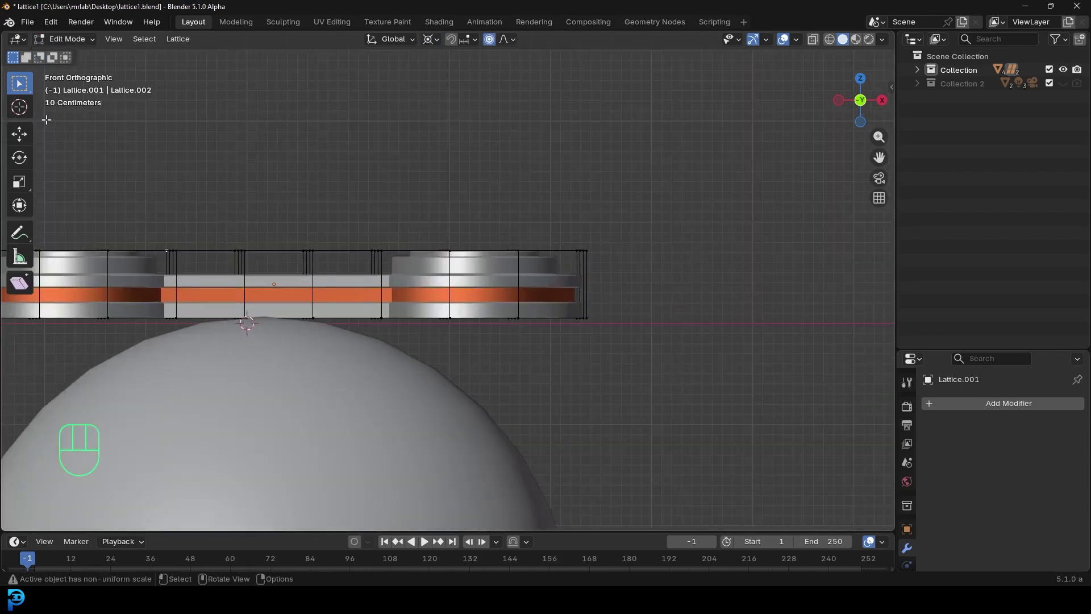
click(20, 107)
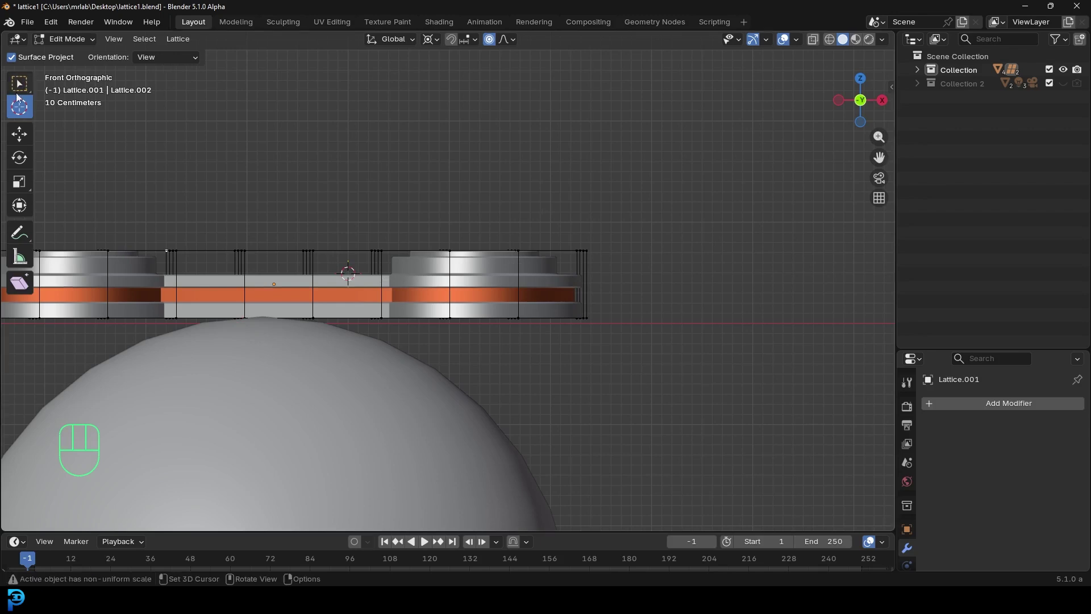
click(20, 83)
Select the lattice's right-end points and rotate them about -27.4° around the 3D cursor with a smooth proportional size of about 4.6.
drag(654, 392, 563, 192)
key(r)
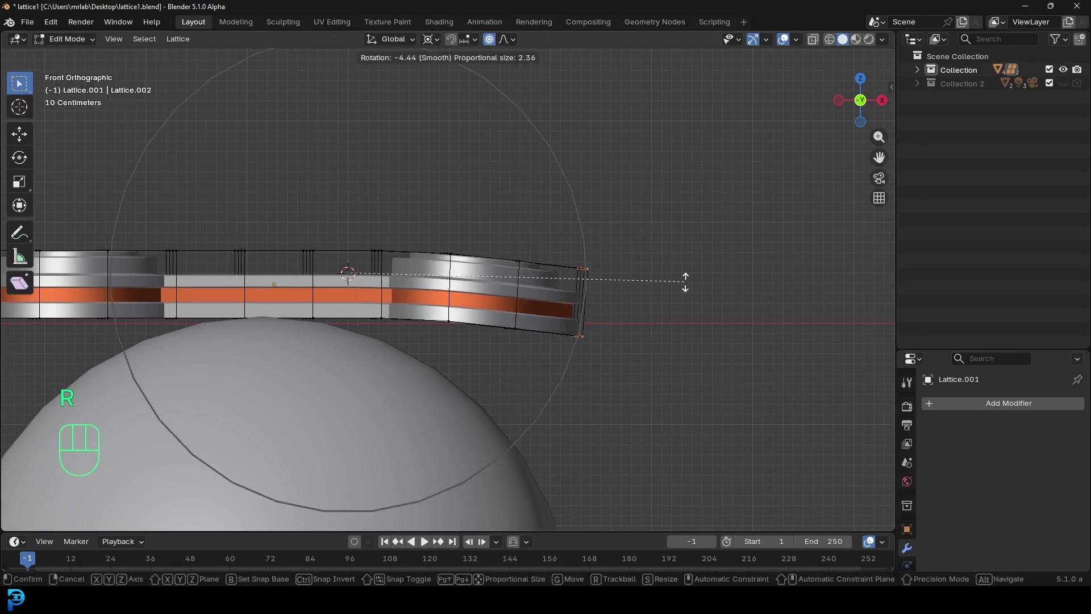
right_click(668, 313)
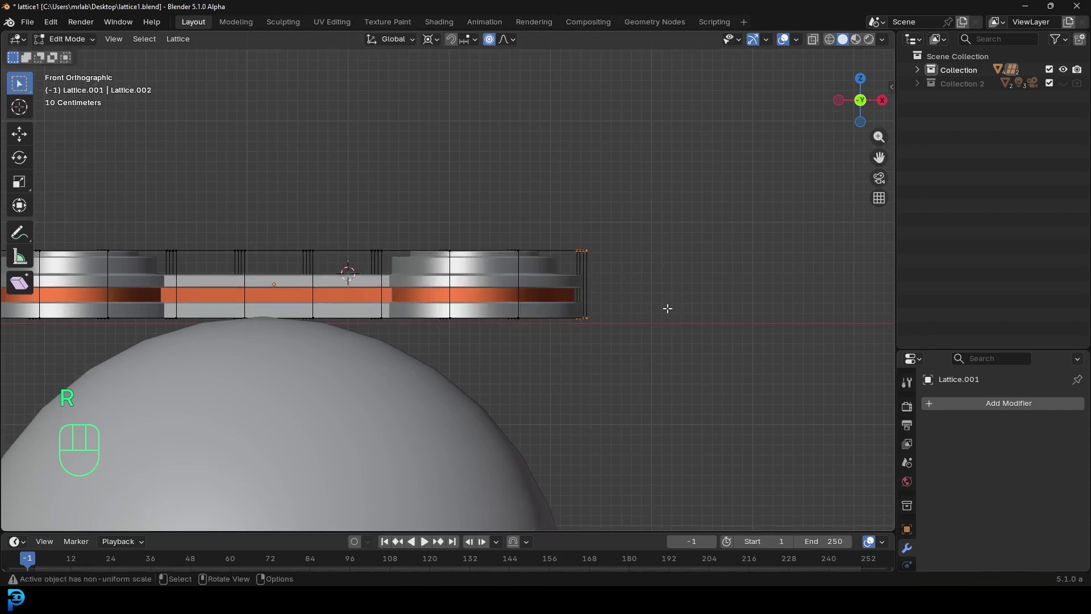
key(r)
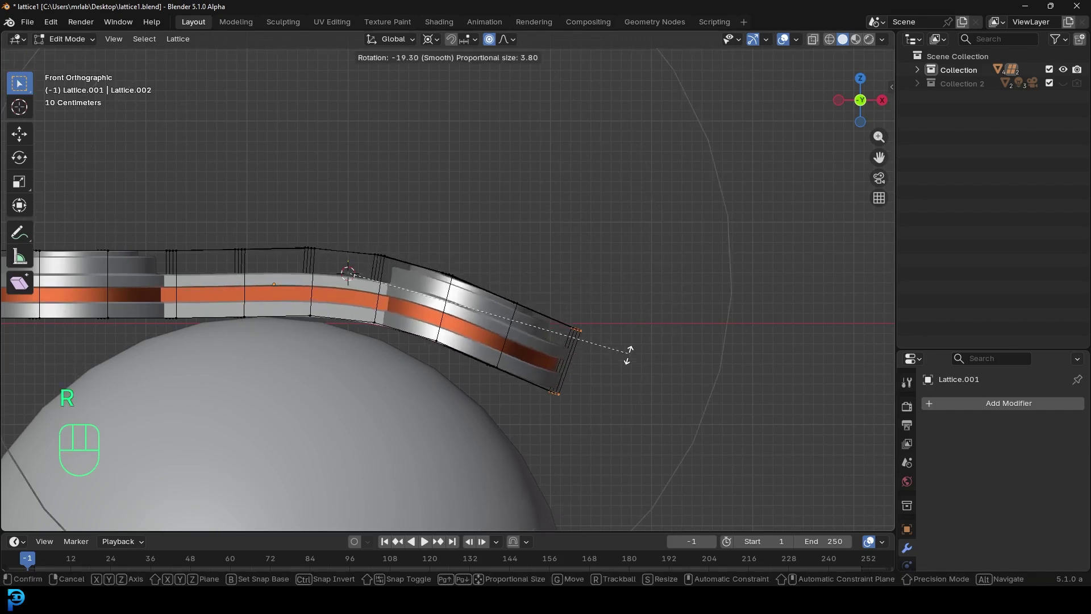
click(618, 394)
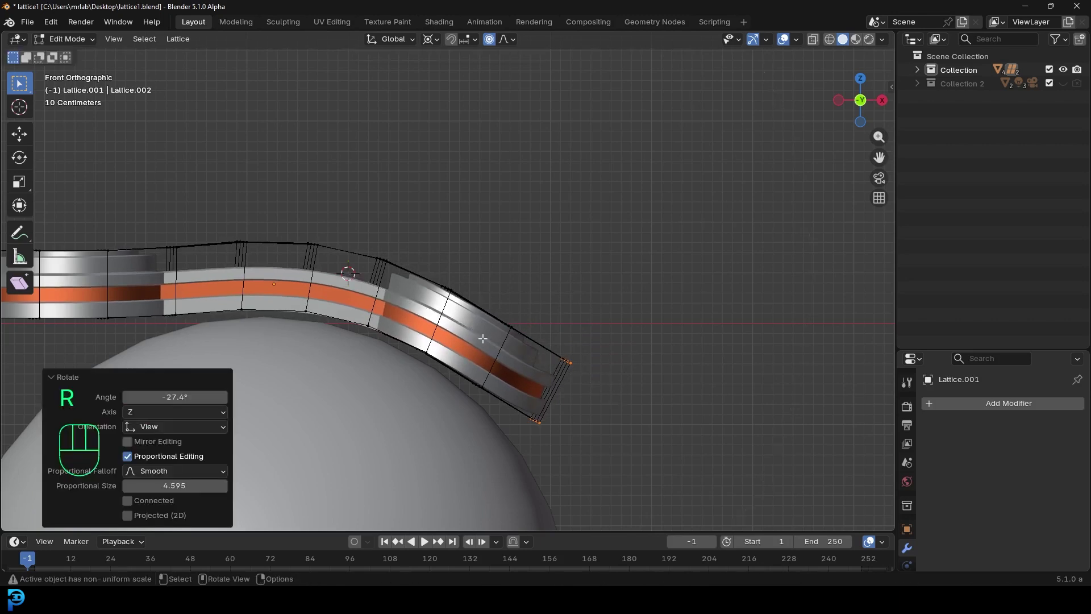
Place the 3D cursor on the right-hand disc and rotate the end points about -11.6° with a proportional size of about 1.95.
click(18, 106)
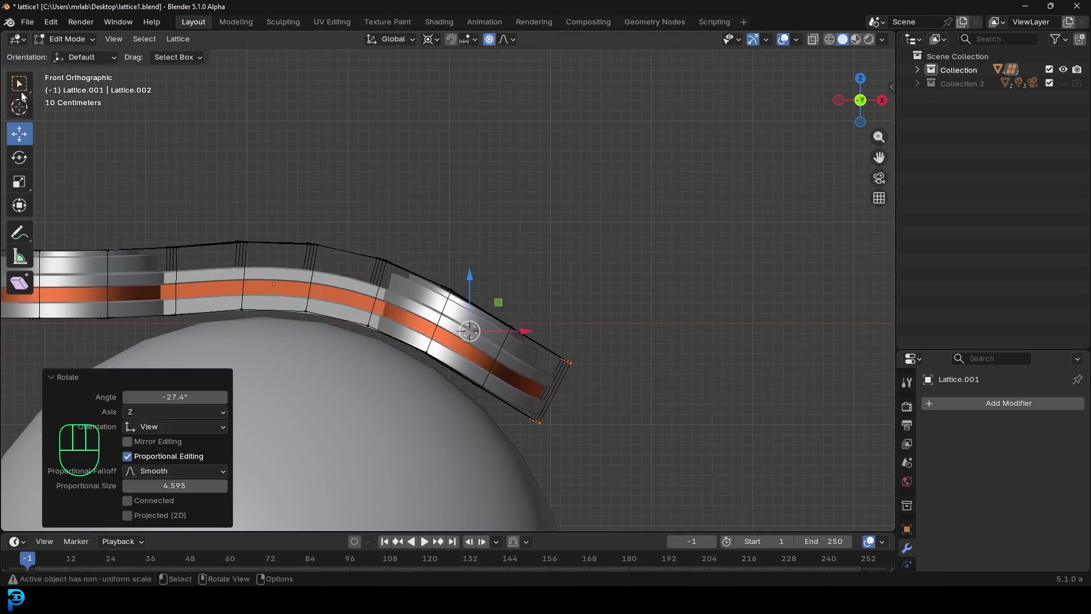
key(w)
key(r)
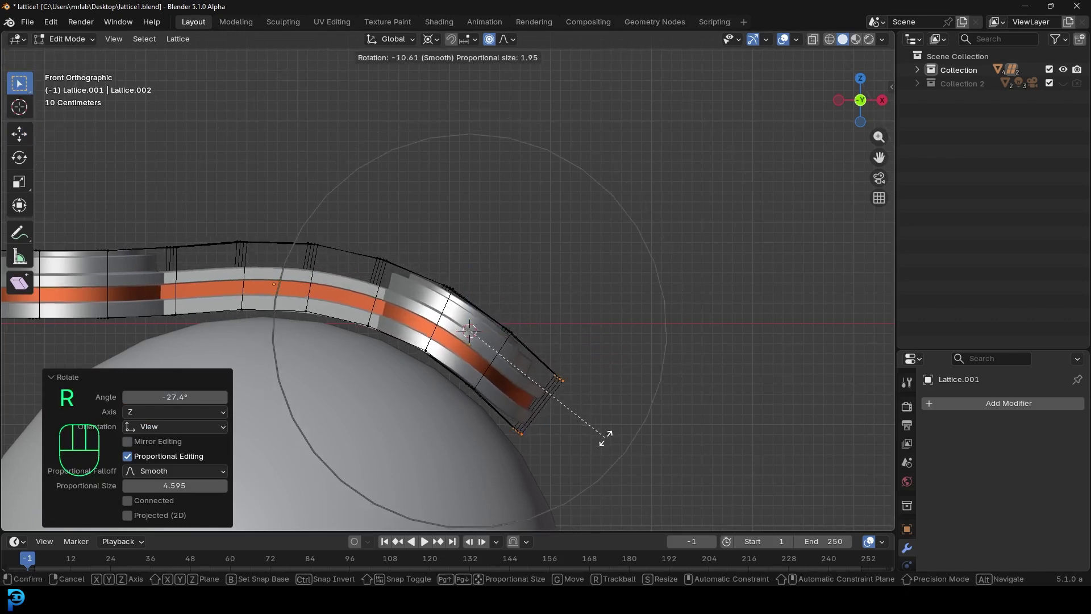
click(605, 441)
Move the right-end points about -0.06 m in X and -0.16 m in Z with a proportional size of about 4.18.
key(g)
scroll(590, 409, down, 6)
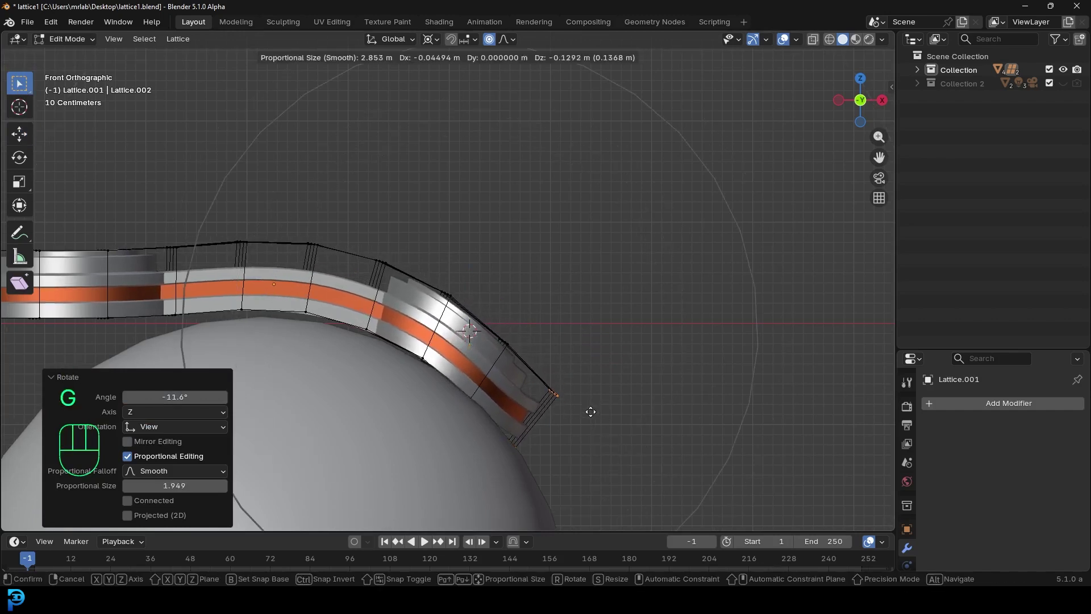
click(589, 409)
Place the 3D cursor on the bar near the left disc and rotate the left-end lattice points about 25.6° at proportional size 3.14.
shift+middle_drag(395, 336, 499, 295)
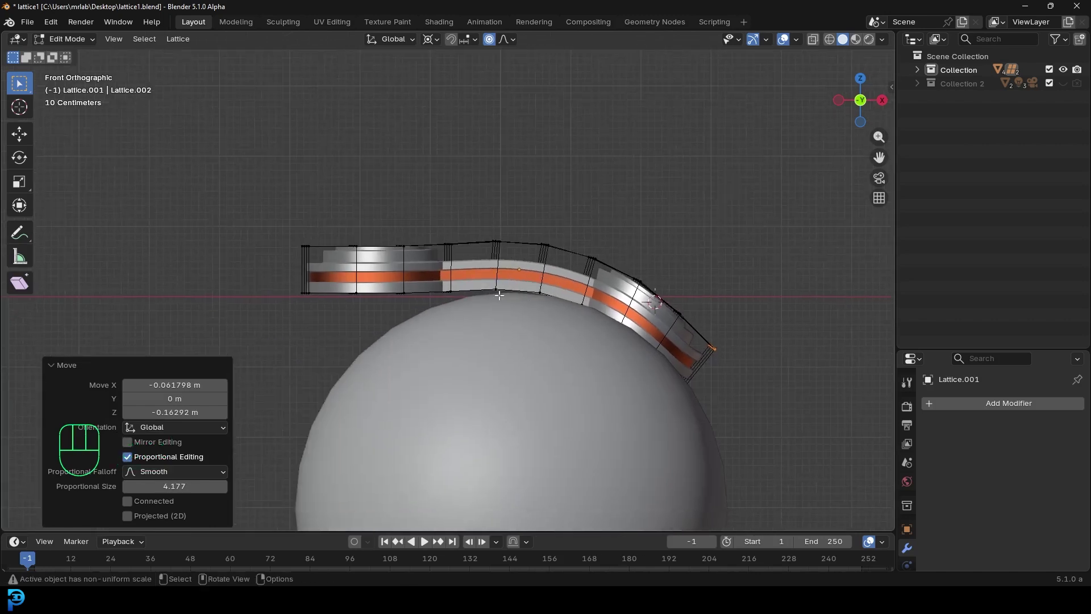
click(30, 108)
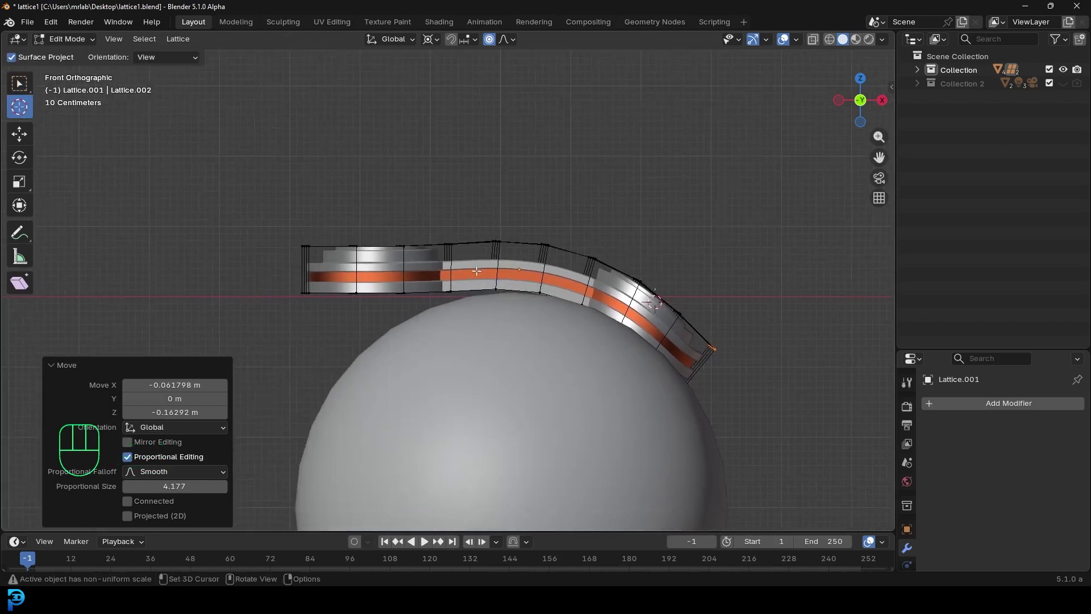
click(20, 86)
drag(278, 339, 327, 224)
scroll(416, 433, up, 2)
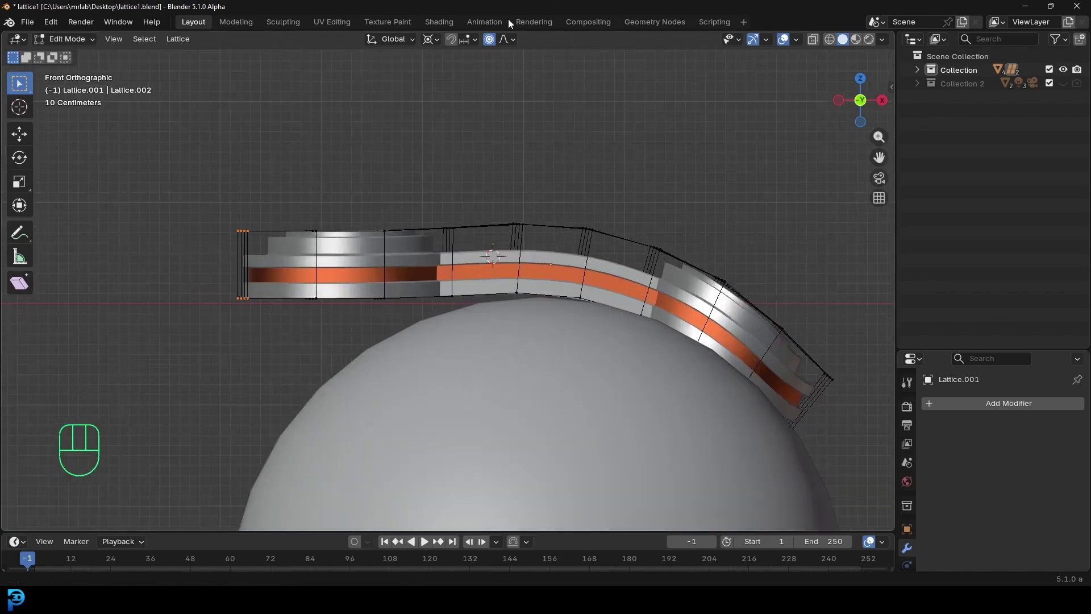
key(r)
scroll(318, 307, up, 3)
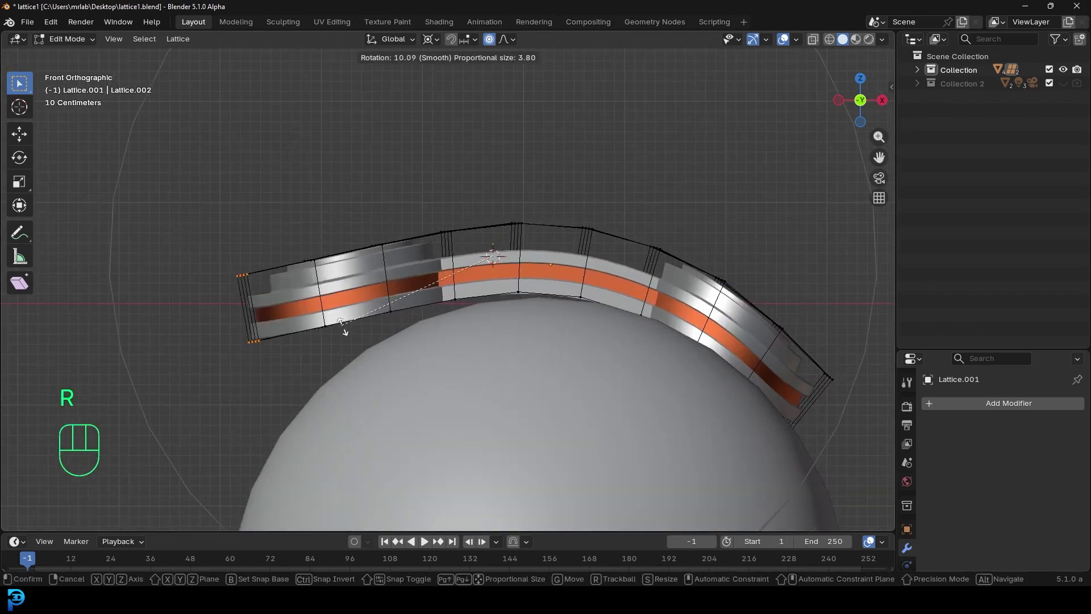
scroll(379, 347, down, 1)
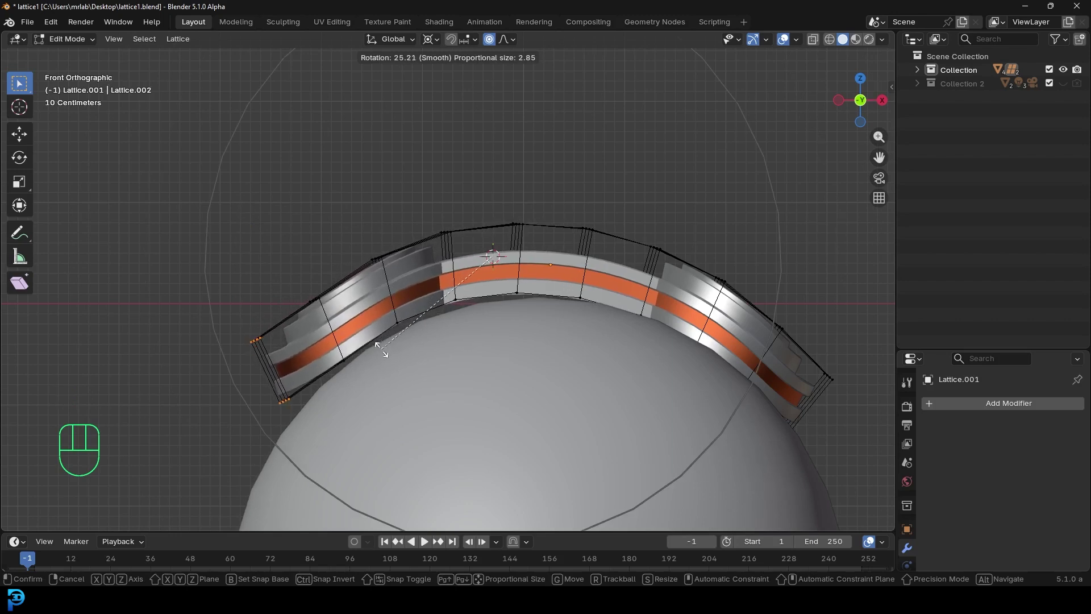
click(381, 355)
Move the left-end points about 0.05 m in X and -0.13 m in Z with a proportional size of about 3.8.
key(g)
scroll(392, 352, down, 2)
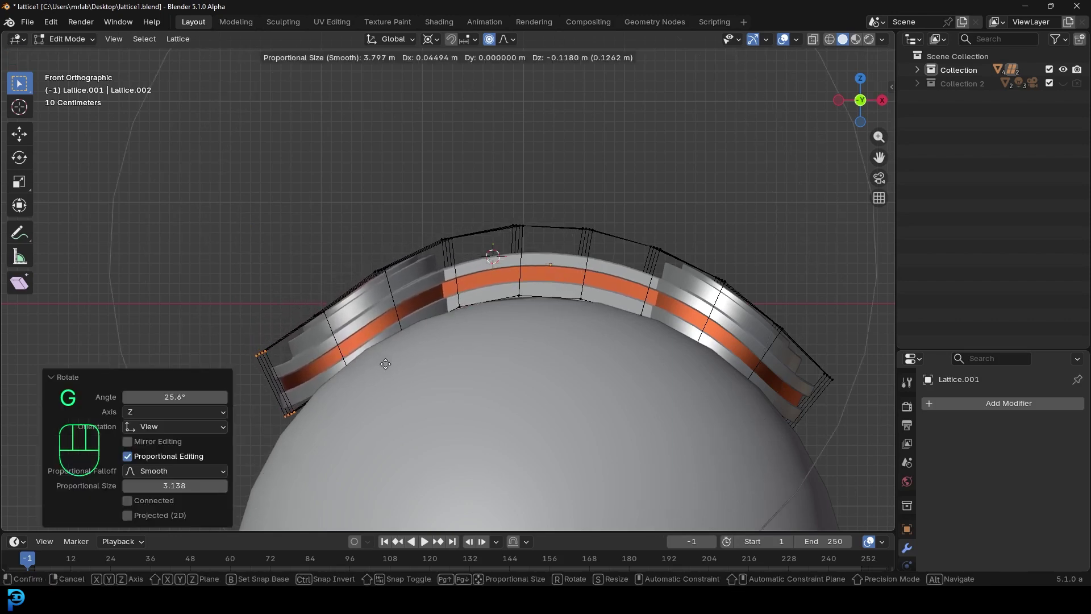
click(416, 312)
Set the transform pivot to Median Point and adjust the upper lattice points along the arch's left half with a proportional size of about 1.33.
click(431, 39)
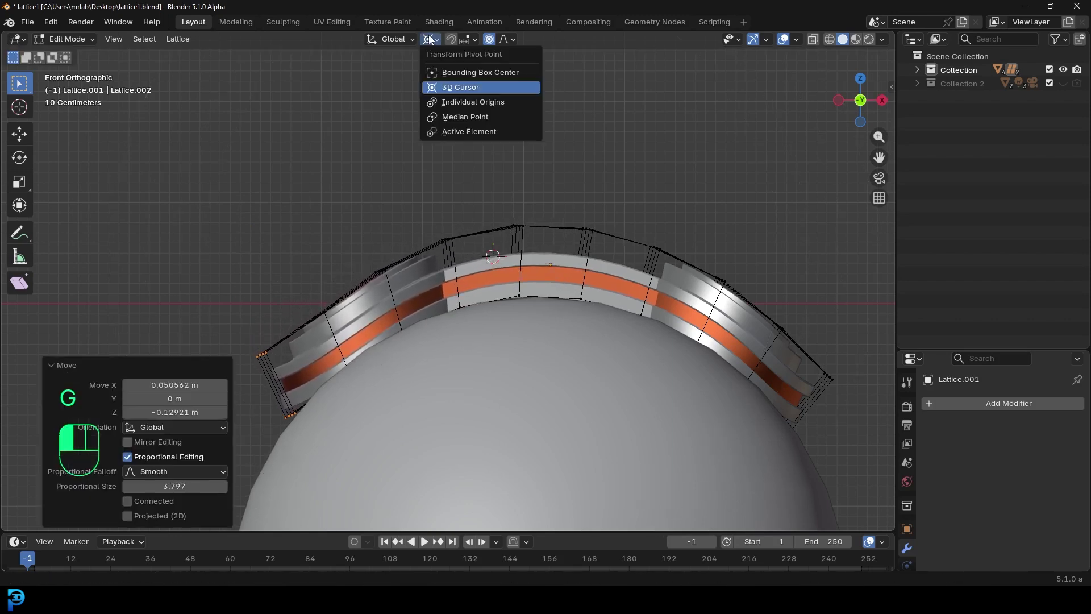
click(461, 113)
drag(289, 275, 337, 320)
key(g)
scroll(330, 337, up, 10)
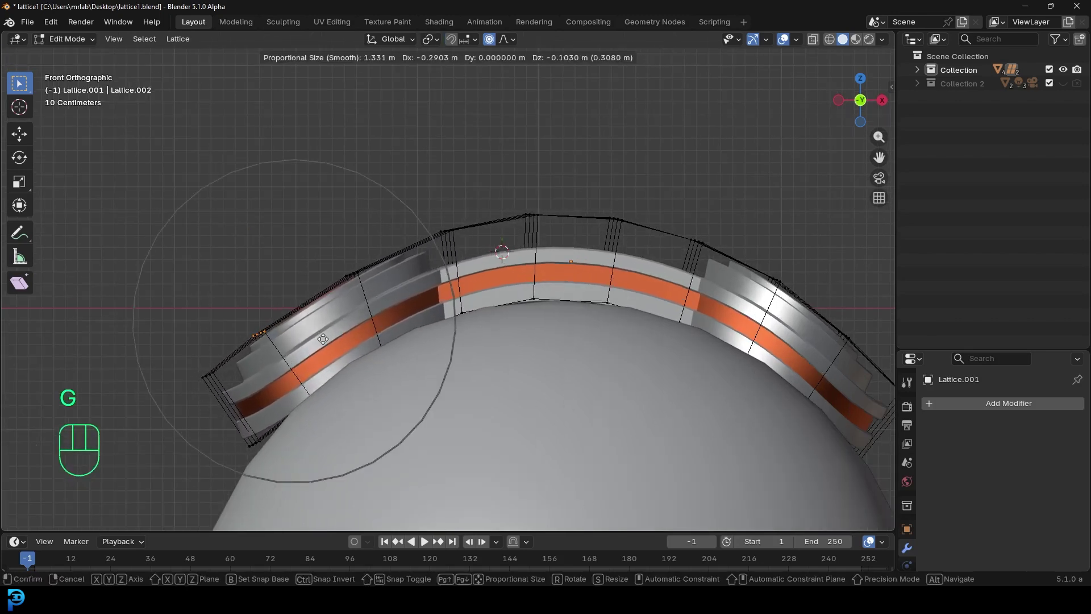
click(338, 257)
key(g)
click(322, 256)
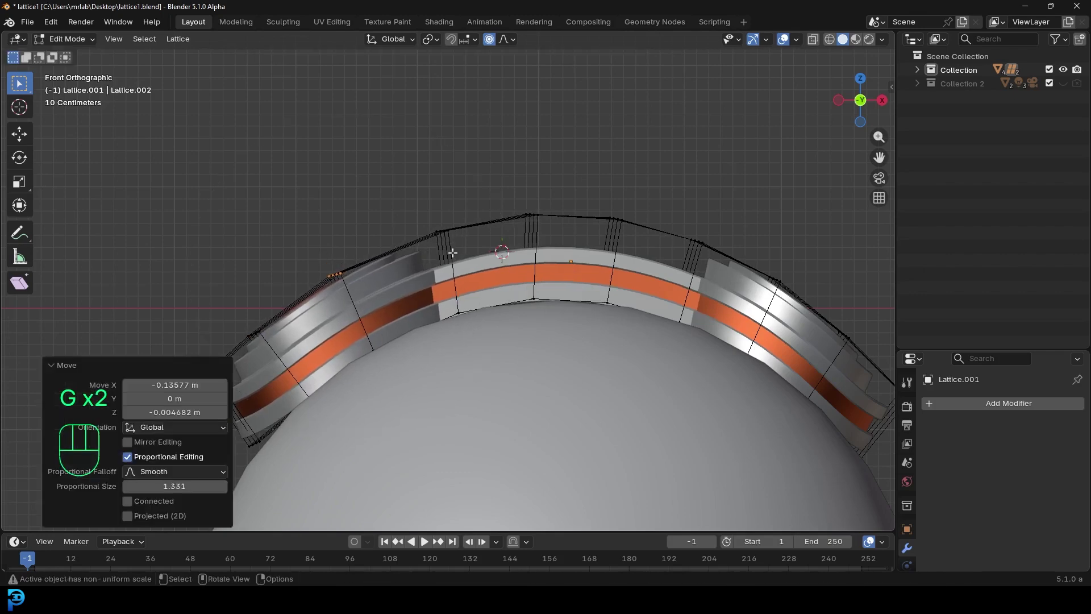
drag(455, 255, 394, 199)
key(g)
click(486, 206)
Pull the upper lattice points along the arch's right half slightly outward, keeping the proportional size at about 1.33.
scroll(486, 206, down, 3)
shift+middle_drag(486, 207, 317, 135)
scroll(567, 261, up, 2)
drag(559, 244, 519, 203)
key(g)
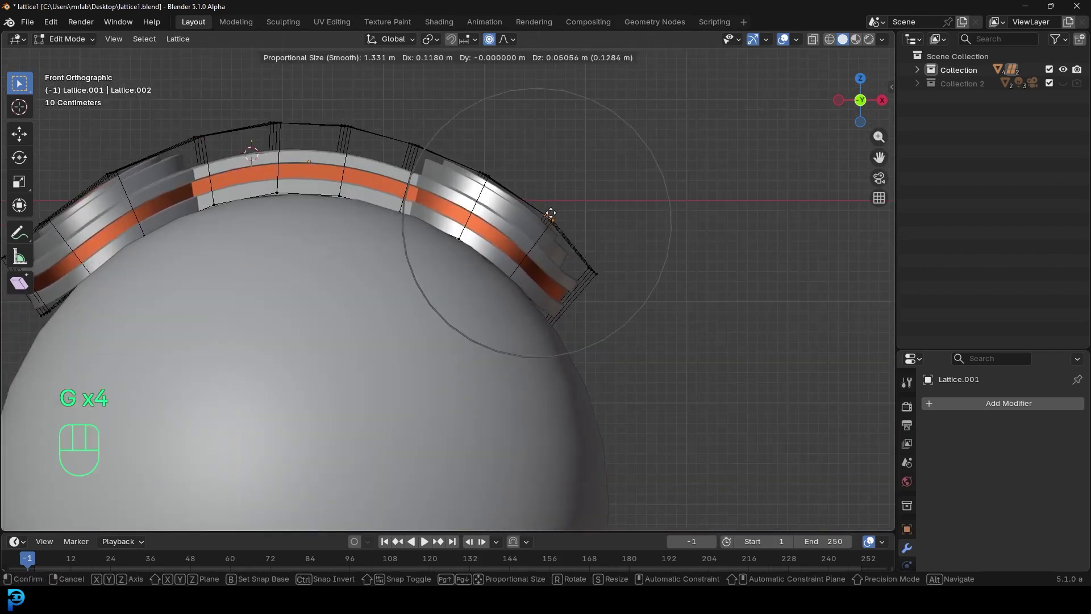
click(482, 167)
click(414, 145)
key(g)
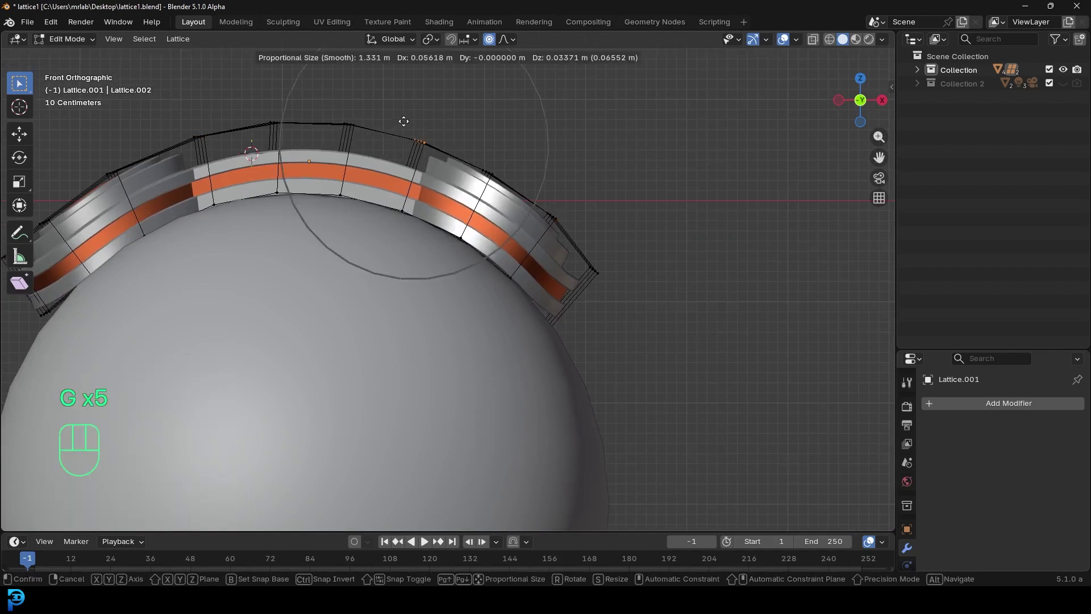
click(407, 116)
Move the right end's upper lattice points outward and down and its lower points inward, with a proportional size of 1.1.
drag(642, 323, 565, 239)
key(g)
scroll(585, 263, up, 2)
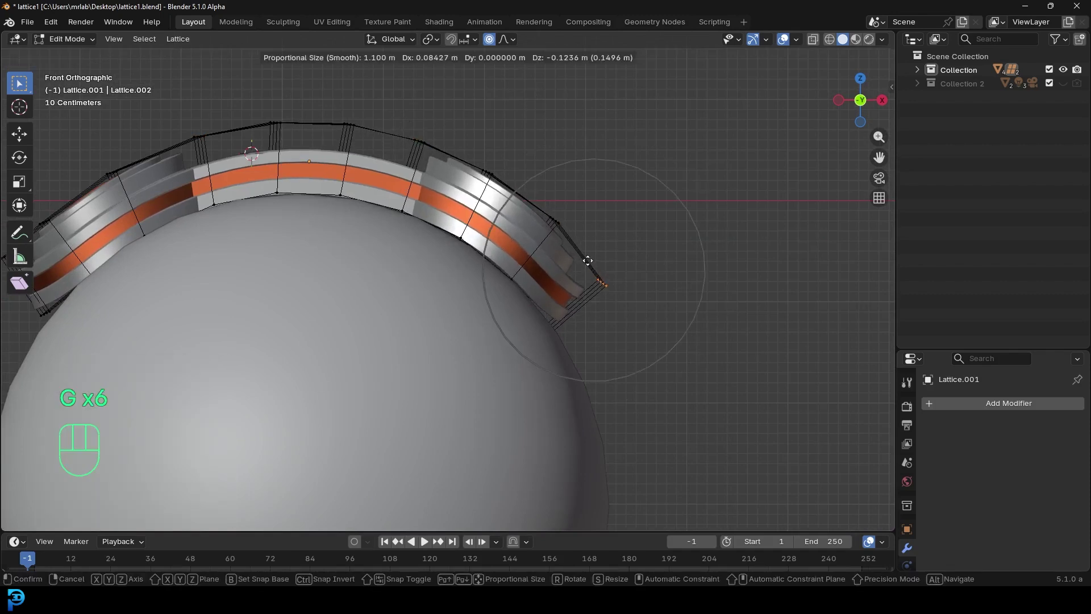
click(584, 301)
drag(570, 363, 505, 316)
key(g)
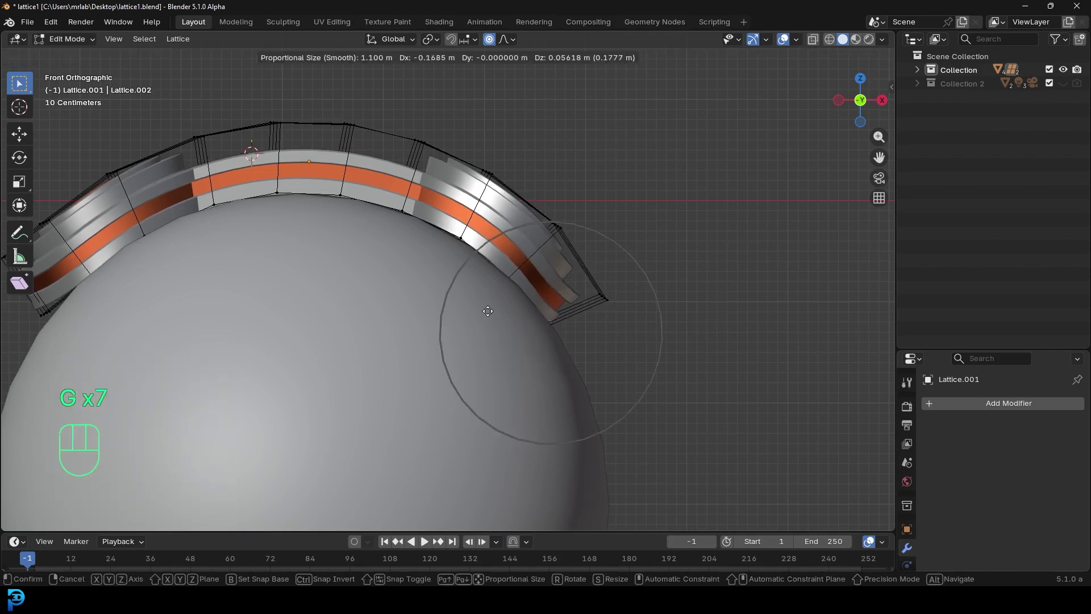
click(487, 306)
Move the left end's lower lattice points inward and its upper points slightly down, with a proportional size of 1.1.
scroll(487, 306, down, 2)
shift+middle_drag(198, 333, 394, 306)
scroll(395, 307, up, 3)
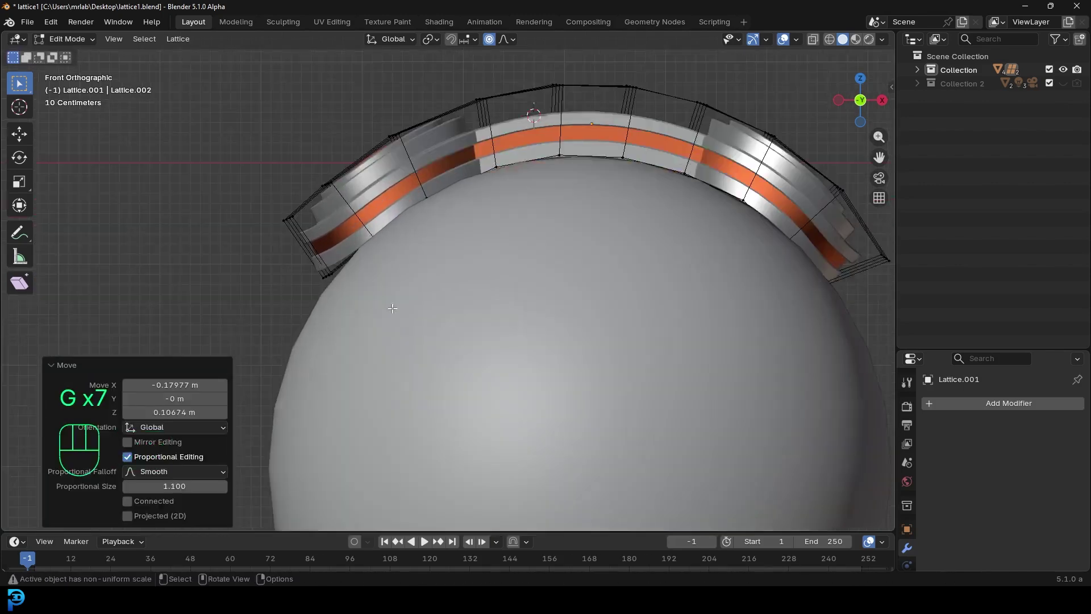
drag(367, 308, 285, 263)
key(g)
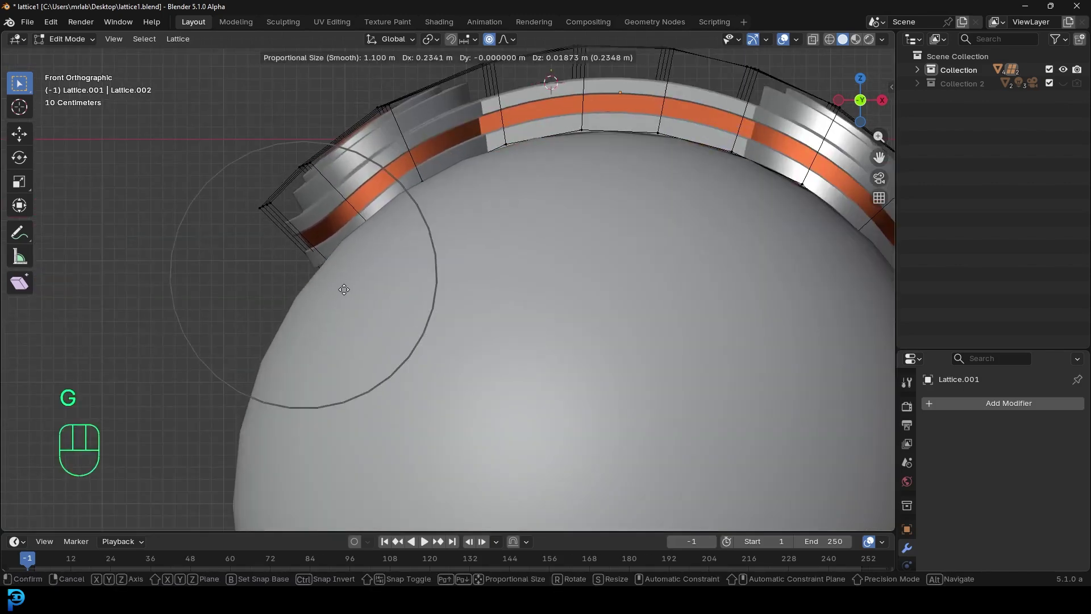
click(293, 221)
key(g)
click(231, 199)
In right view, select all lattice points and move them about -2.64 m along Y to center the part over the sphere.
scroll(517, 264, down, 4)
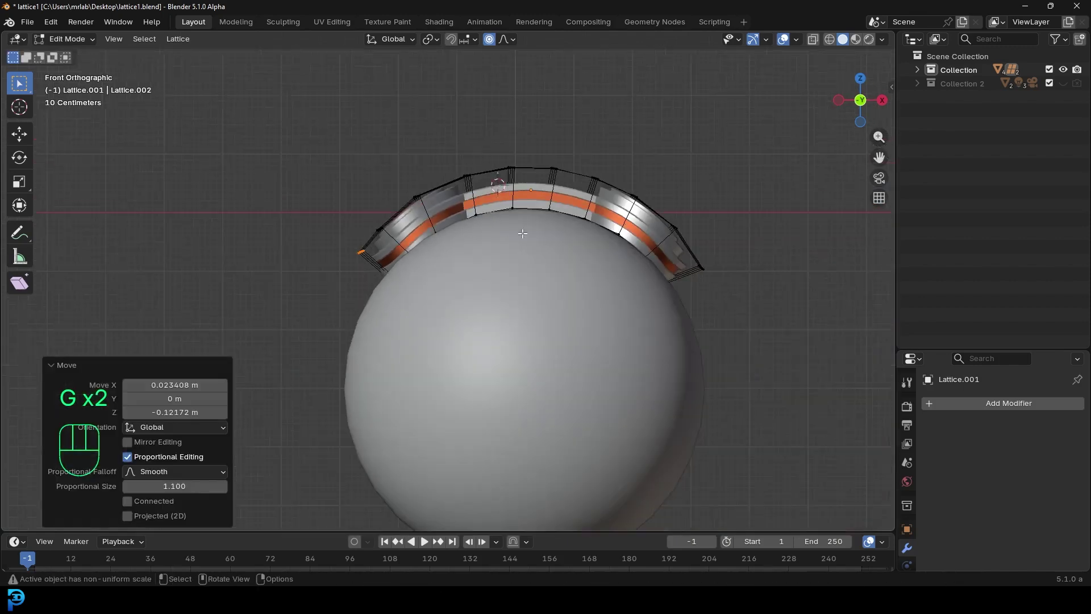
middle_drag(517, 265, 634, 246)
key(KP_3)
scroll(633, 246, up, 2)
key(a)
key(g)
key(y)
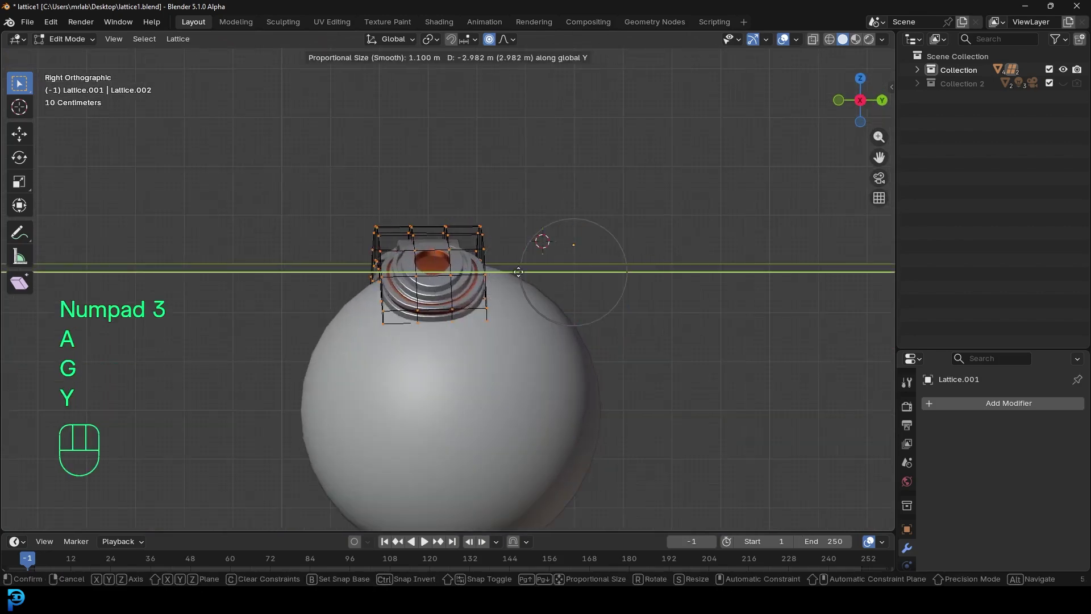
click(533, 285)
Using wireframe in right view, select the lattice's -Y side points and lower them about 0.23 m along Z at proportional size 0.75.
key(KP_1)
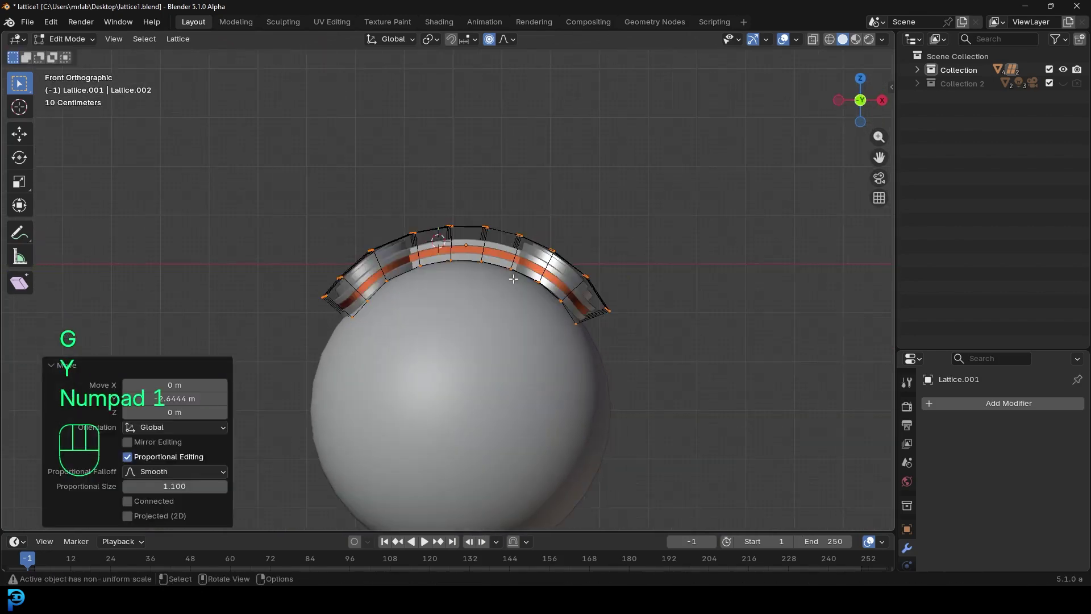
middle_drag(513, 278, 508, 305)
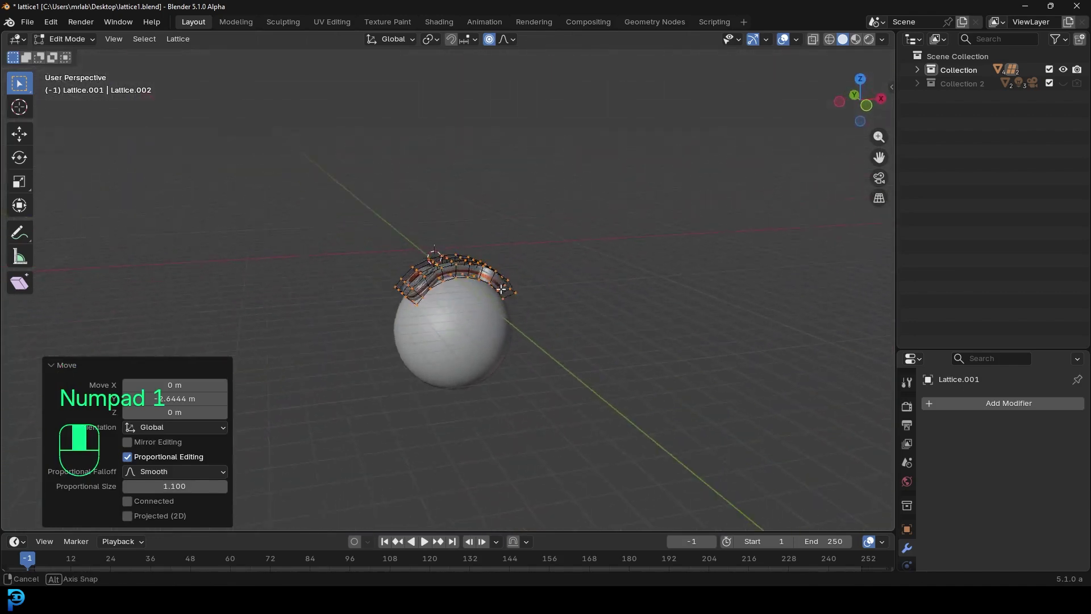
scroll(438, 321, up, 6)
middle_drag(424, 321, 364, 310)
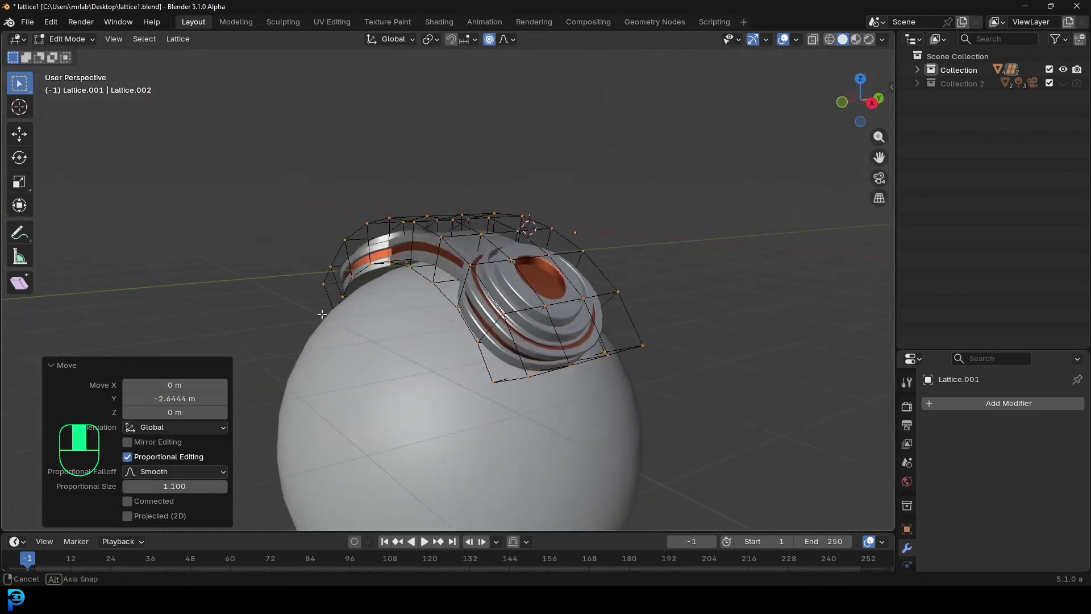
scroll(380, 311, up, 3)
key(KP_3)
key(z)
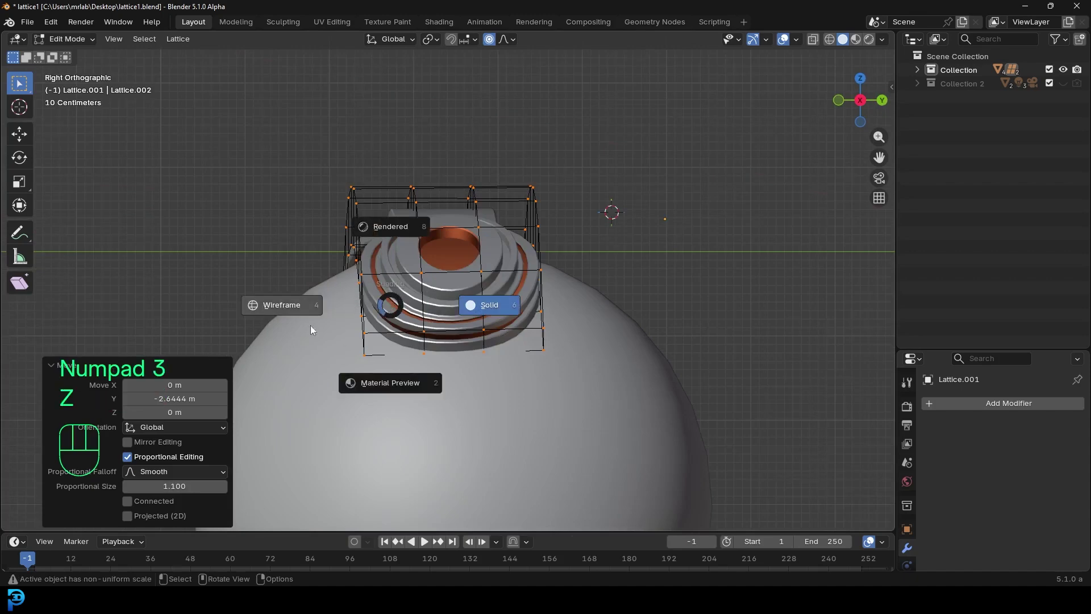
click(280, 304)
mouse_move(264, 412)
mouse_down()
mouse_move(386, 143)
mouse_move(361, 135)
mouse_up()
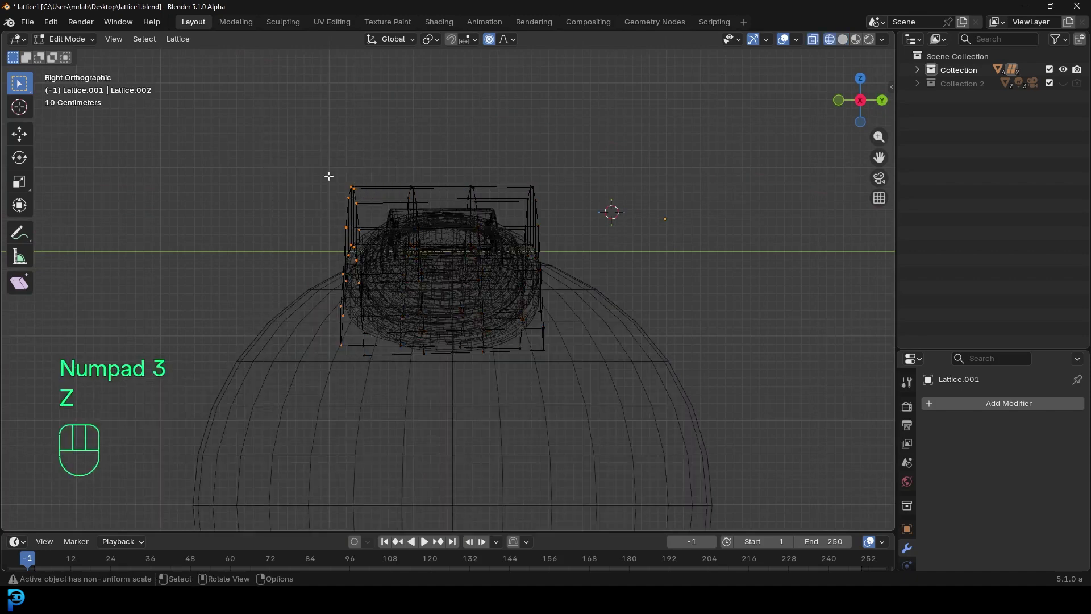
drag(263, 110, 370, 364)
key(z)
click(487, 368)
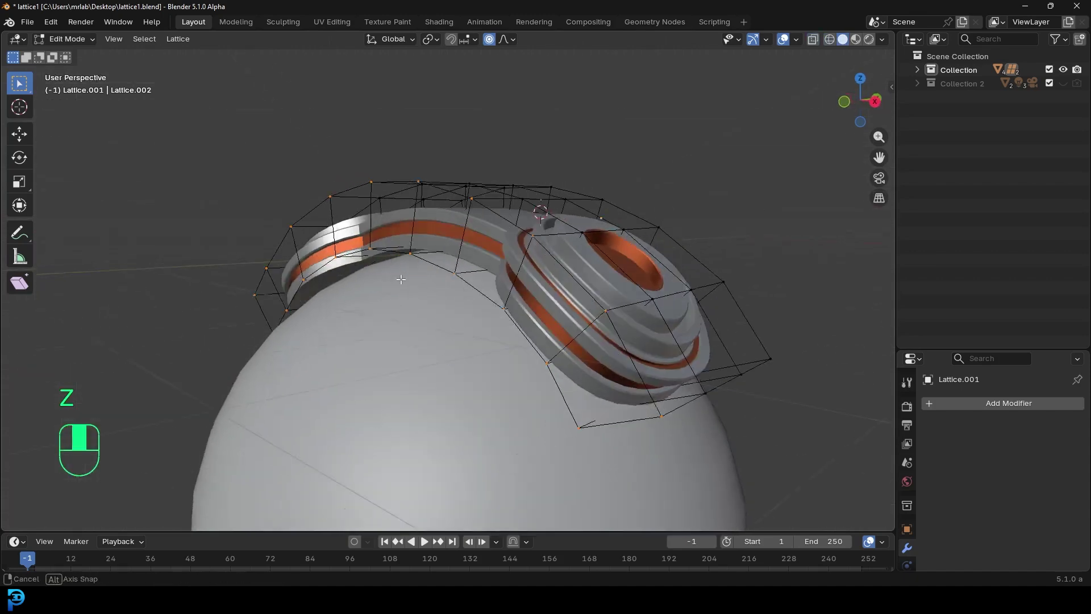
middle_drag(401, 279, 419, 297)
key(g)
key(z)
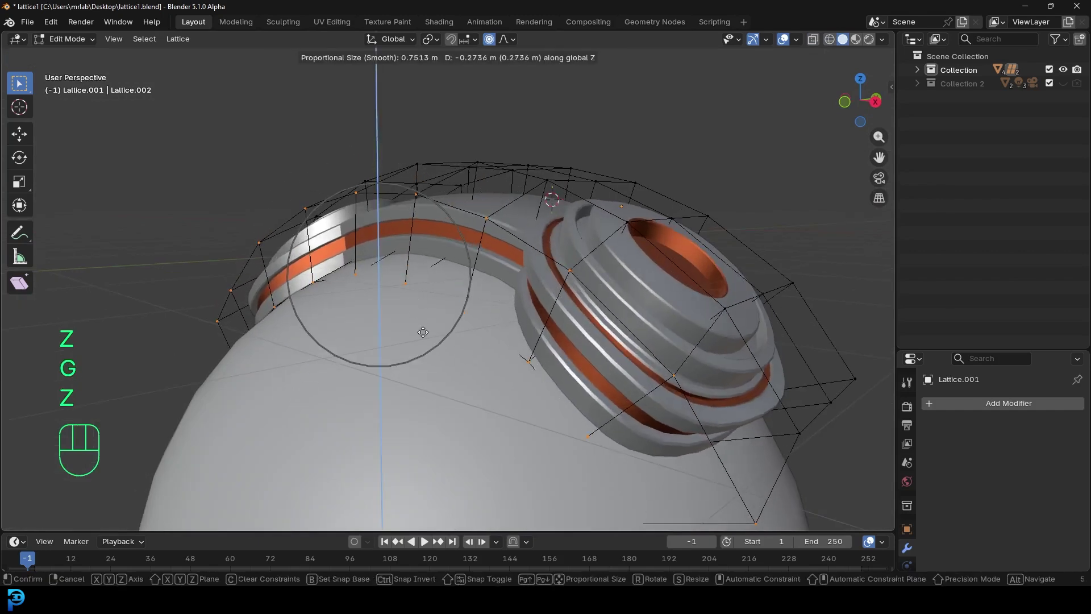
click(421, 329)
In right view, select the lattice's +Y side points and lower them about 0.18 m along Z at proportional size 0.75.
scroll(643, 370, down, 5)
middle_drag(643, 370, 388, 257)
scroll(389, 257, up, 3)
key(KP_1)
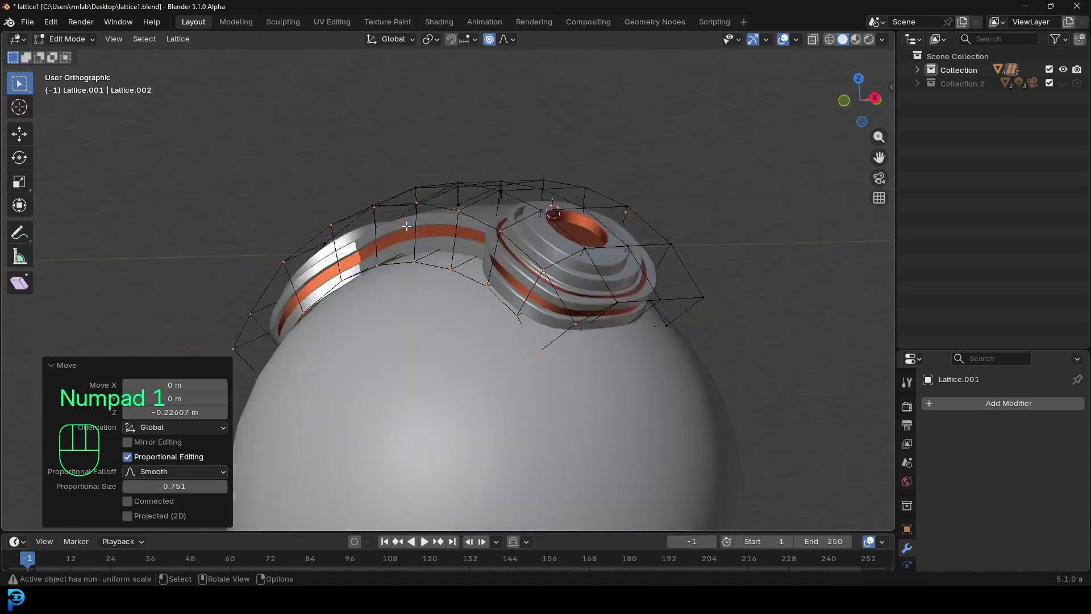
key(KP_3)
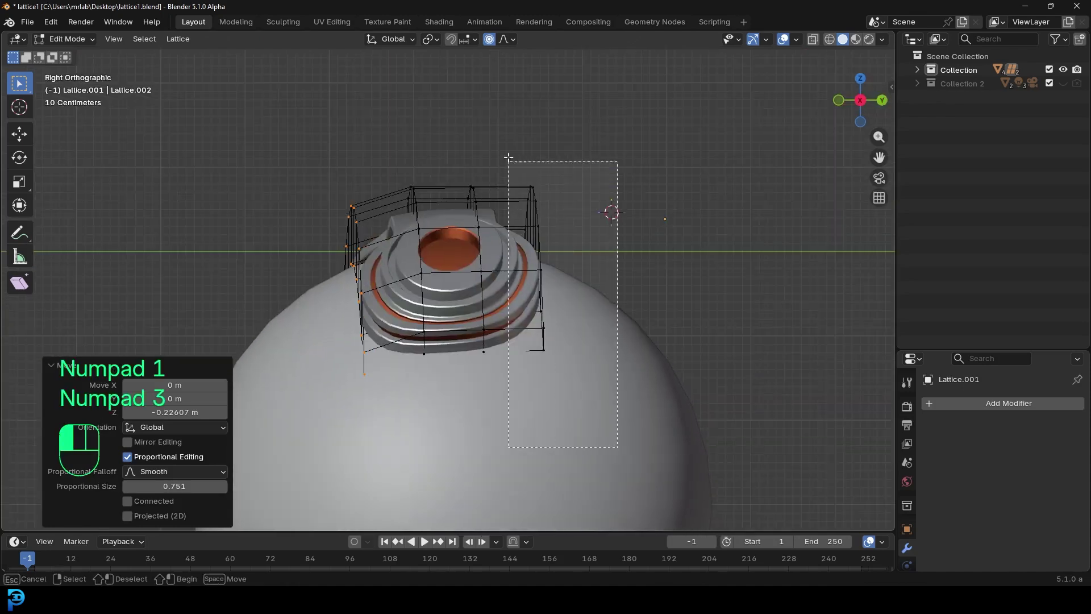
drag(508, 157, 508, 158)
scroll(546, 215, up, 1)
key(z)
click(562, 245)
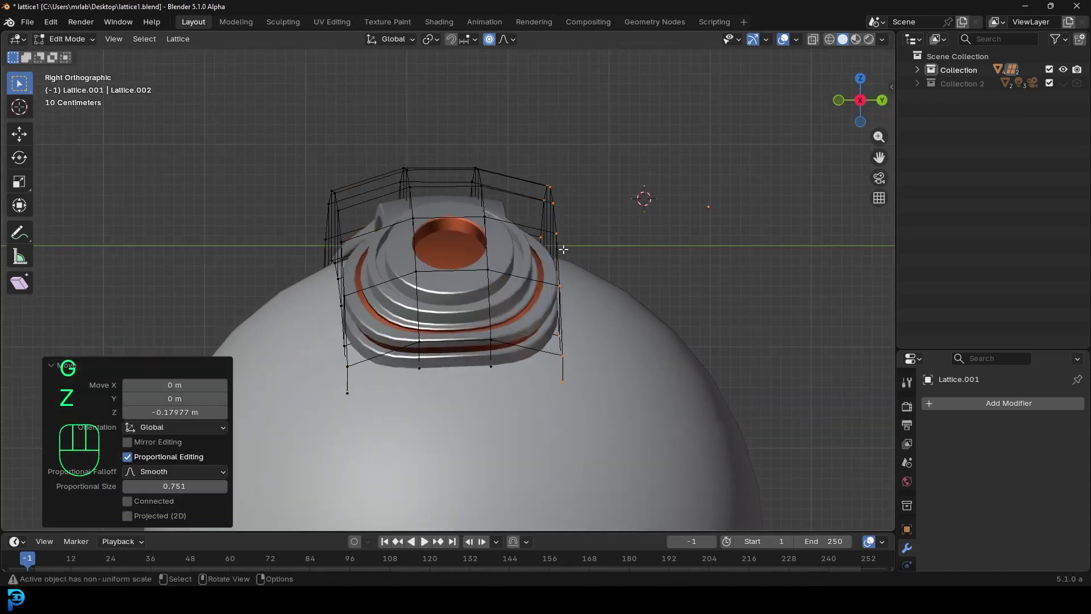
middle_drag(563, 246, 436, 312)
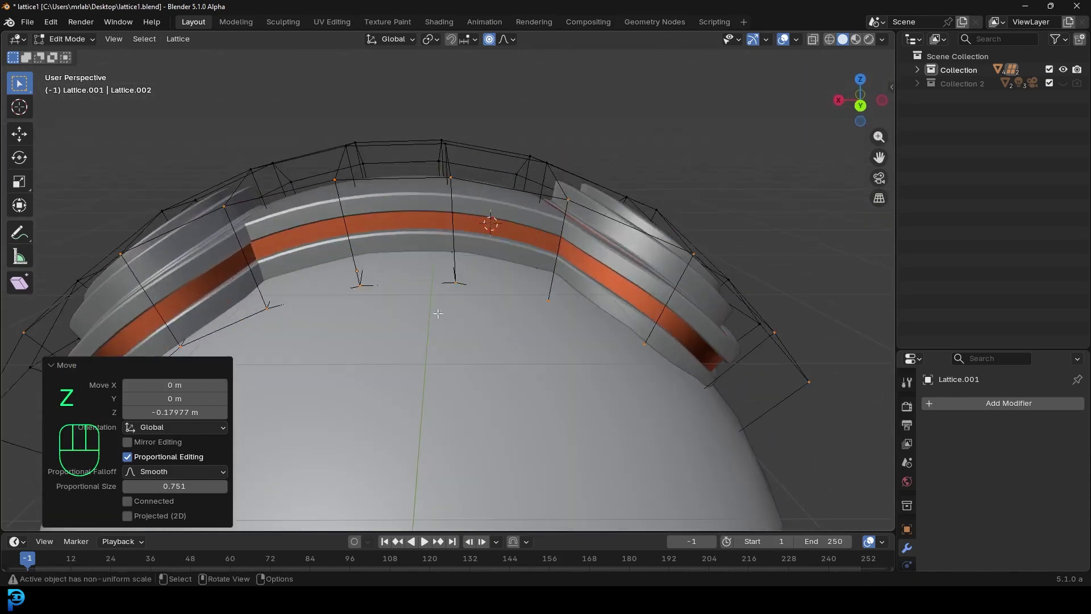
Leave lattice editing and temporarily hide the lattice to inspect how the part wraps over the sphere from several sides.
scroll(436, 312, down, 4)
middle_drag(369, 308, 477, 218)
key(Tab)
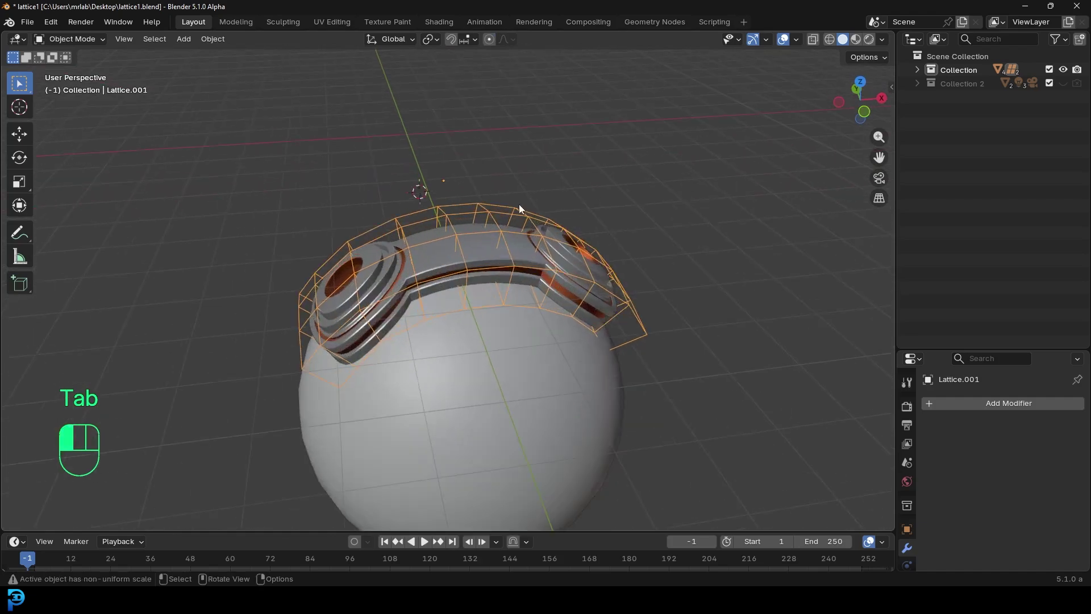
key(h)
middle_drag(542, 250, 385, 216)
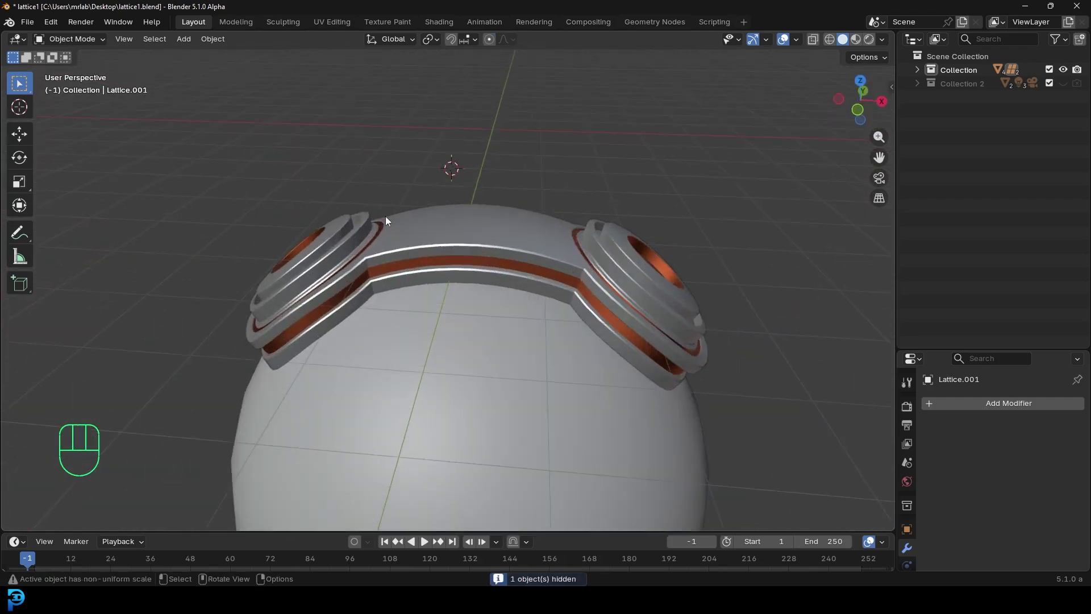
scroll(627, 381, down, 3)
middle_drag(627, 380, 438, 335)
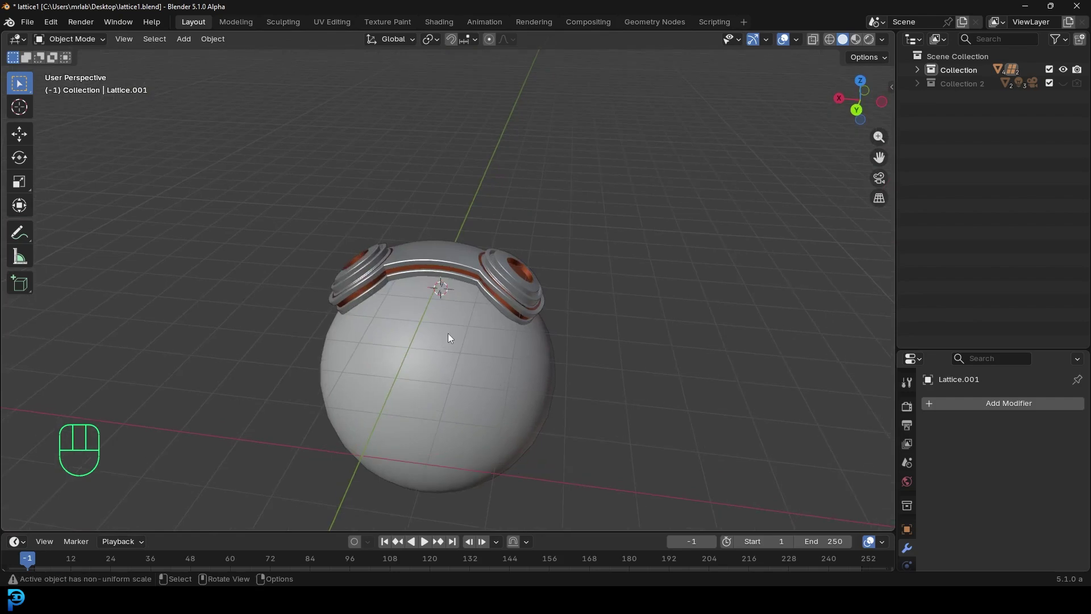
scroll(435, 260, up, 2)
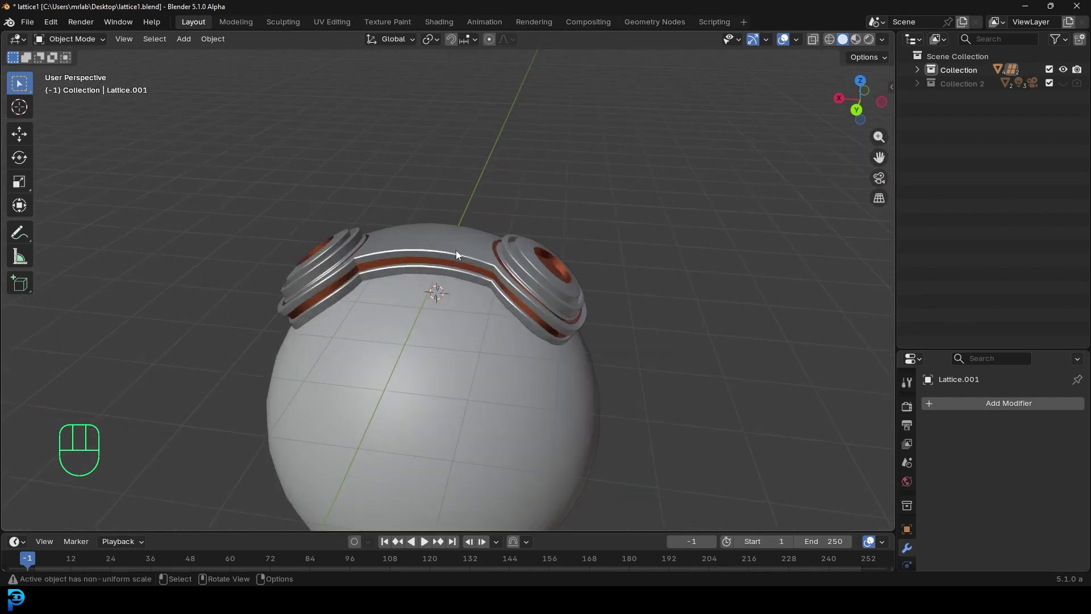
key(alt+h)
key(alt+a)
Add a 2 m cube and move it about 7.4 m away into the empty area beside the spheres.
middle_drag(456, 253, 508, 159)
key(shift+a)
mouse_move(451, 173)
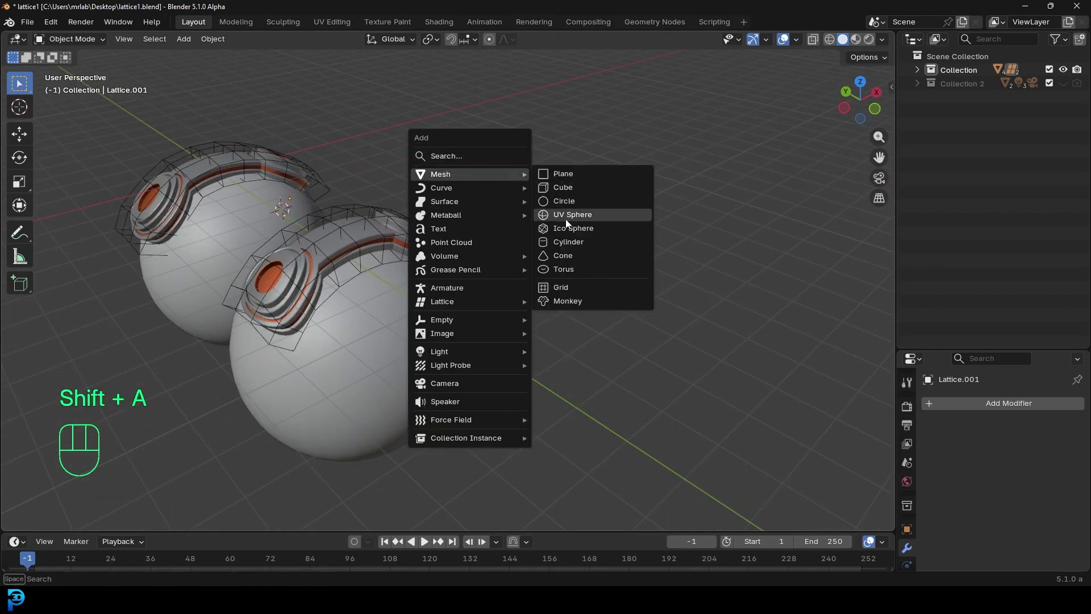
click(565, 193)
shift+middle_drag(622, 233, 623, 247)
scroll(620, 245, up, 1)
key(g)
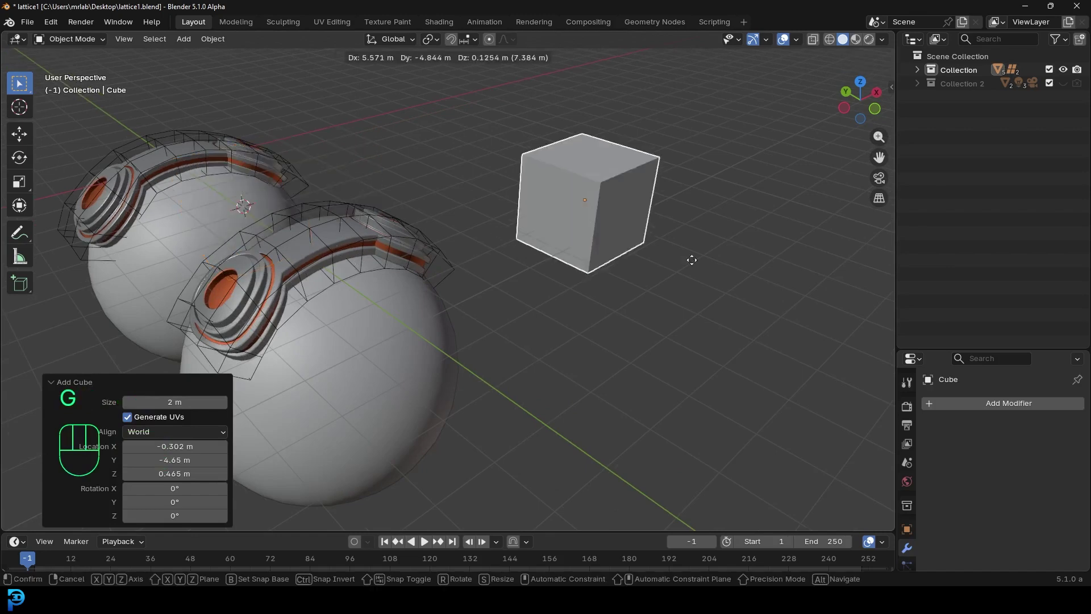
click(690, 258)
Subdivide the whole cube with 1 cut and flatten it to 0.125 scale along Z.
scroll(670, 265, up, 4)
key(Tab)
right_click(712, 124)
click(711, 124)
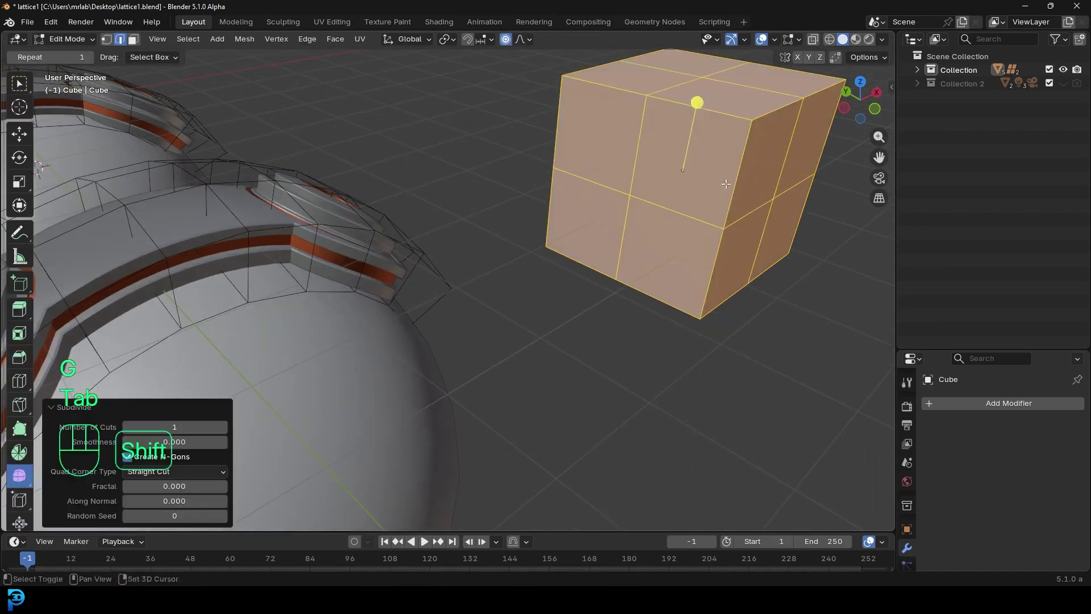
shift+middle_drag(726, 185, 631, 196)
key(s)
key(z)
click(599, 208)
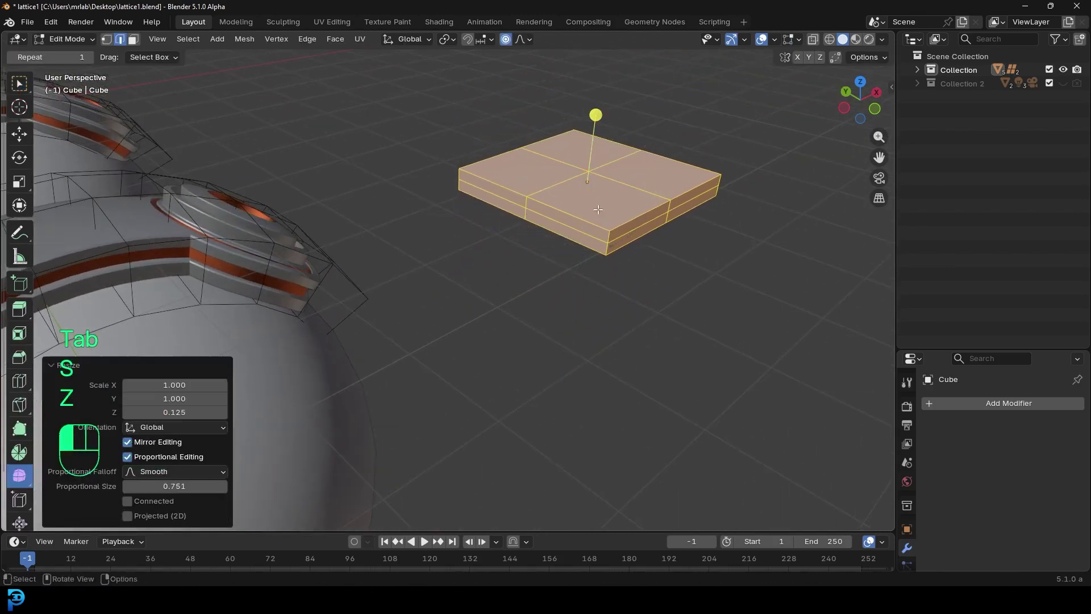
key(Tab)
Try to fit a lattice deformer with resolution 2 × 2 × 2 to the flattened cube.
scroll(550, 205, down, 4)
middle_drag(501, 202, 549, 203)
scroll(503, 218, up, 3)
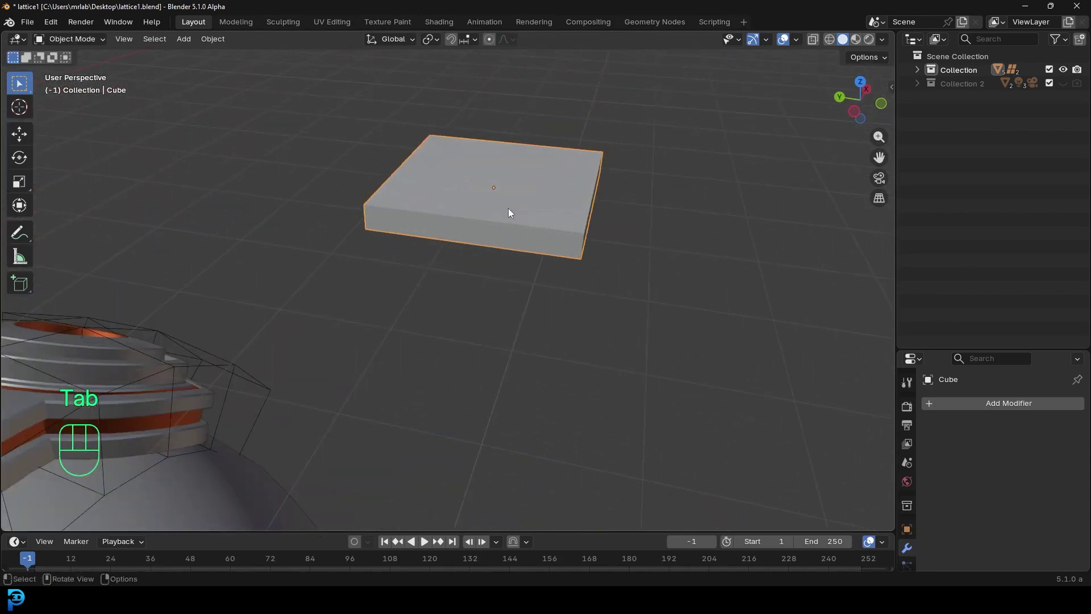
key(F3)
click(647, 235)
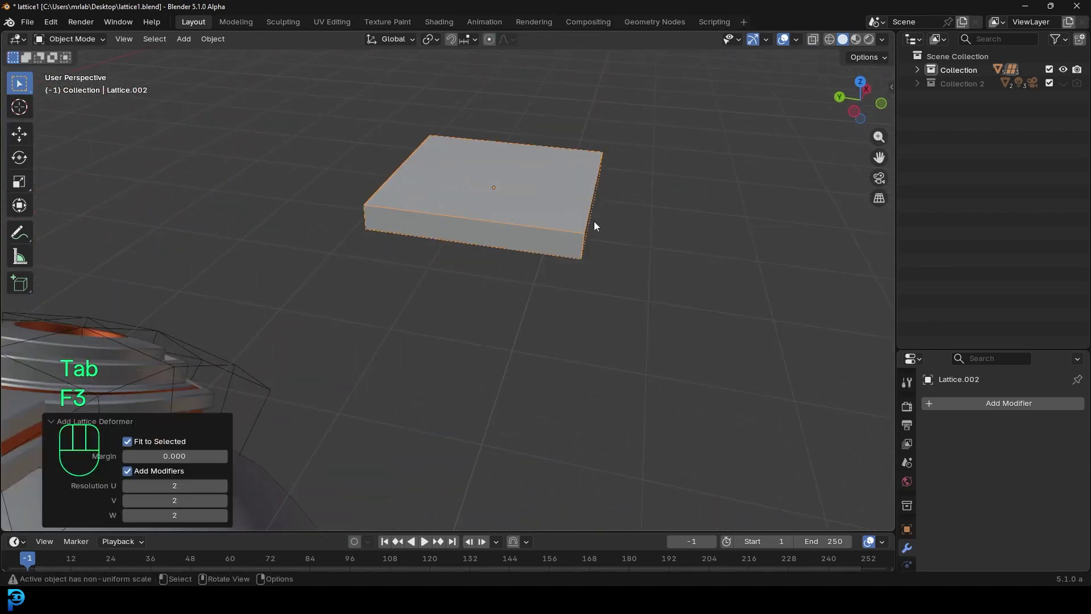
click(562, 229)
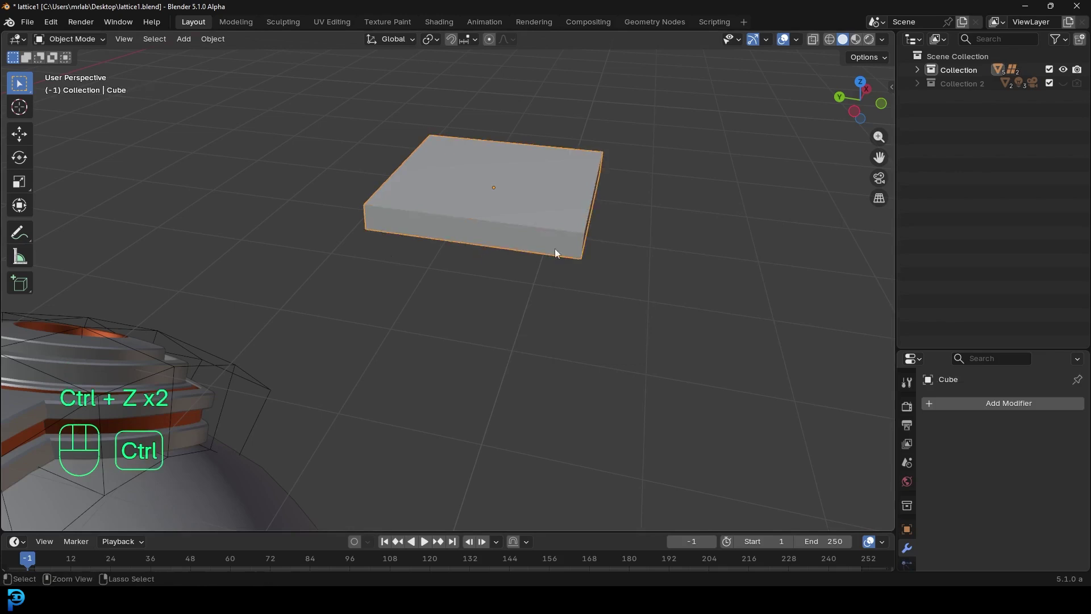
Add a lattice deformer fitted to the flattened cube, with resolution U 16, V 18 and W 2.
key(F3)
click(654, 224)
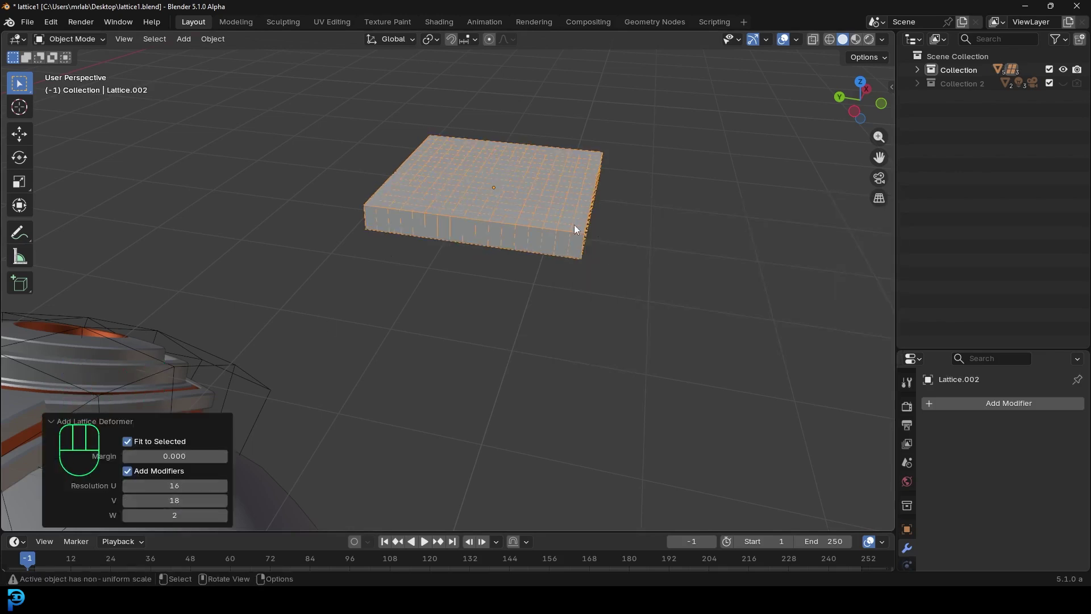
click(587, 237)
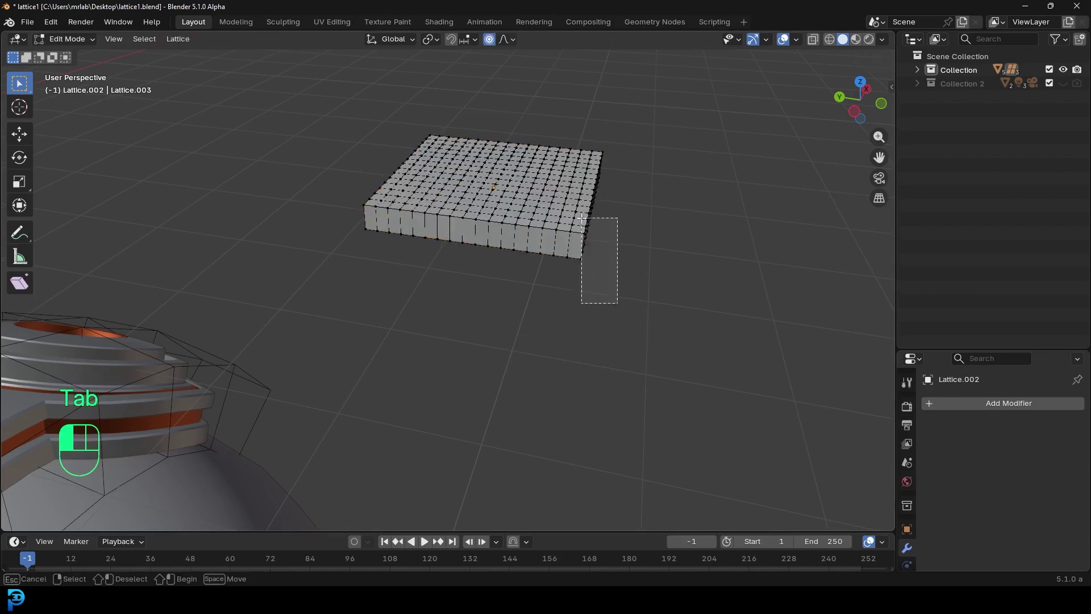
Pull the lattice points at one corner of the slab upward with a proportional size of about 0.91 m.
key(g)
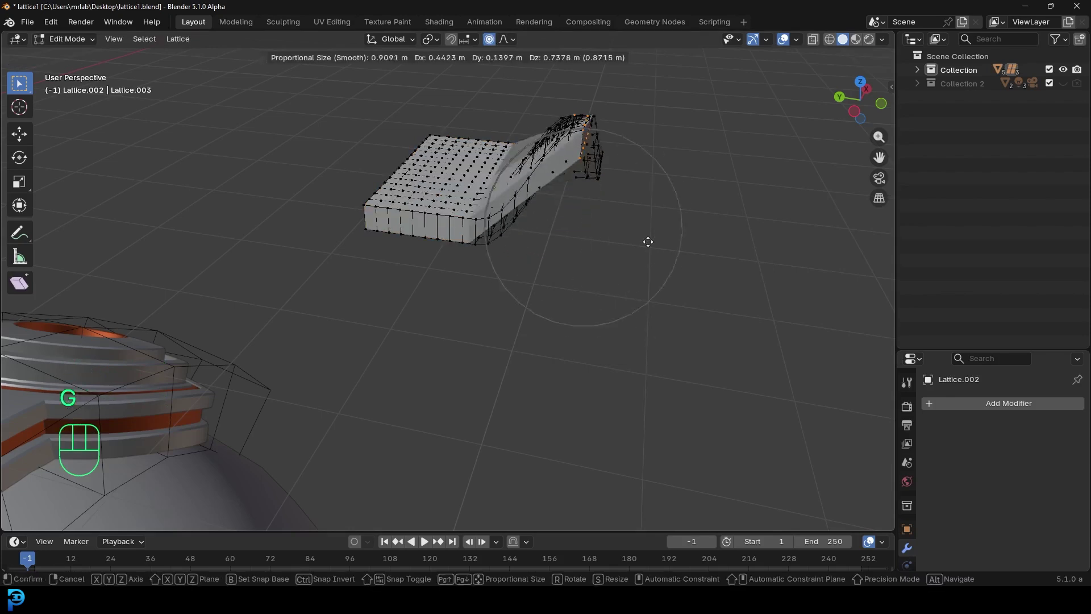
click(638, 223)
middle_drag(538, 194, 648, 254)
scroll(651, 273, up, 4)
key(Tab)
Subdivide the slab's mesh further so it follows the lattice deformation more smoothly, and return to Object Mode.
click(668, 341)
key(Tab)
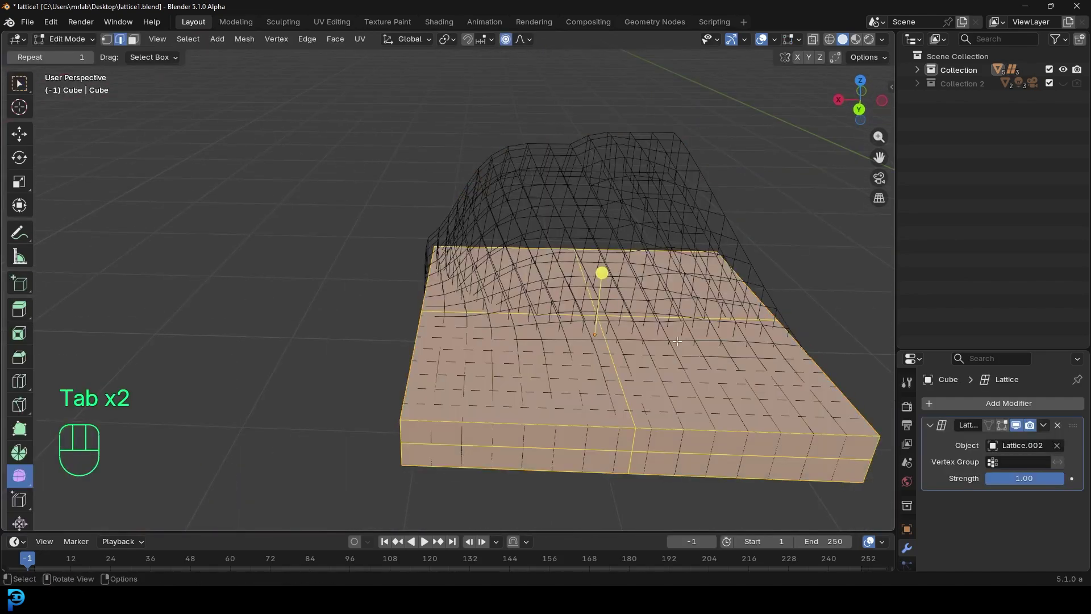
middle_drag(678, 353, 501, 374)
key(ctrl+e)
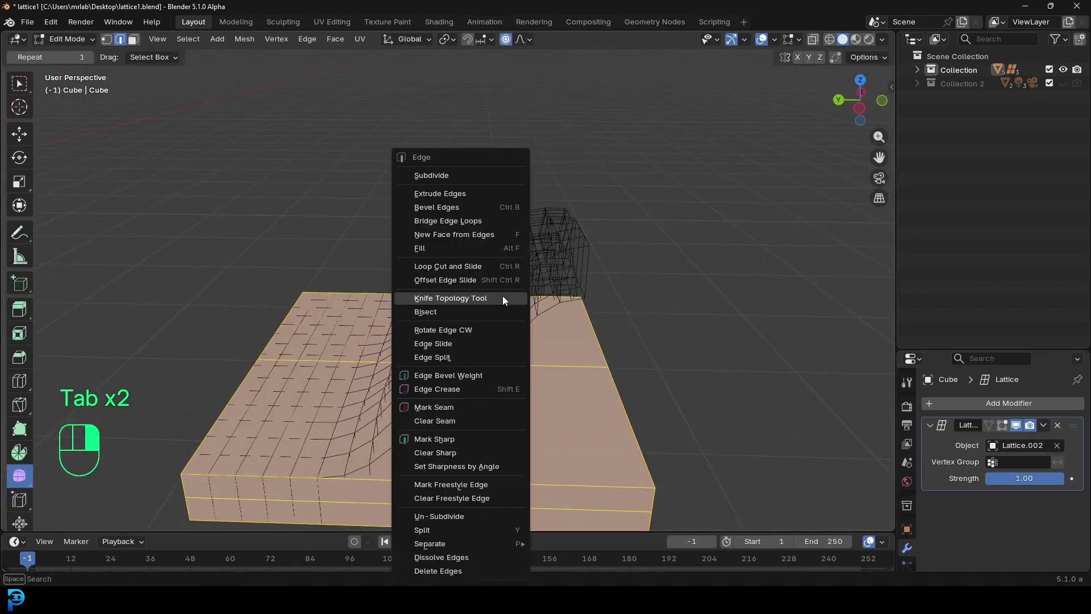
click(445, 176)
key(ctrl+e)
key(Tab)
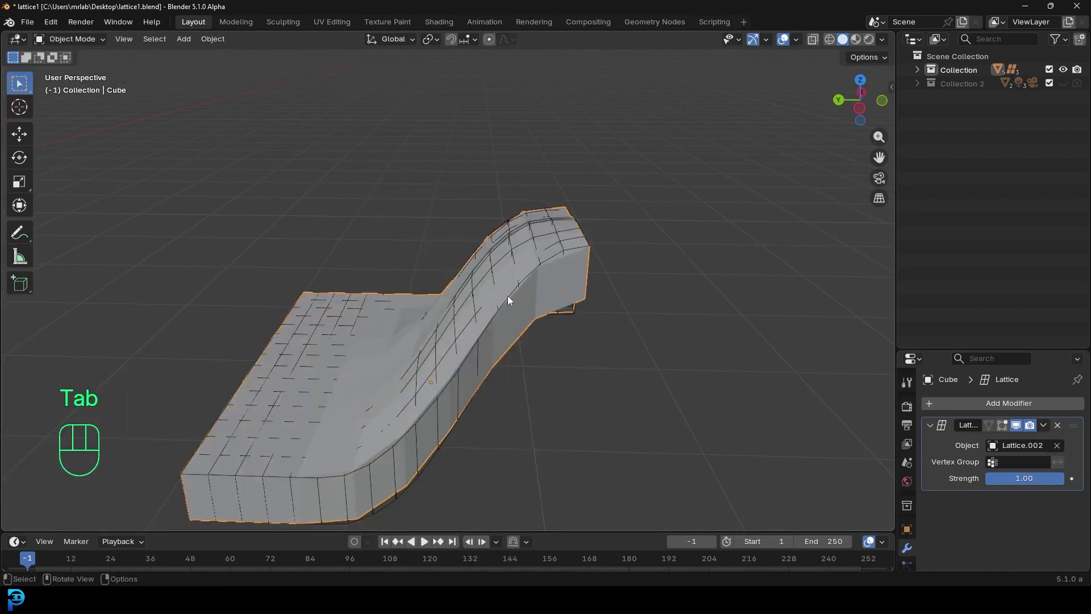
middle_drag(507, 296, 642, 214)
middle_drag(559, 257, 478, 321)
scroll(505, 375, down, 4)
middle_drag(534, 380, 484, 261)
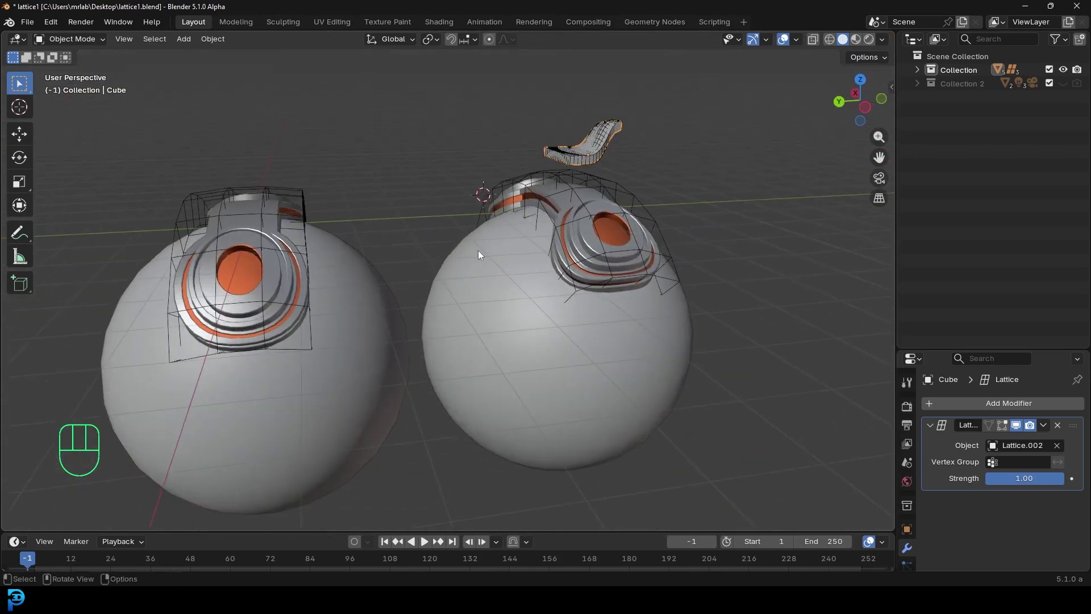